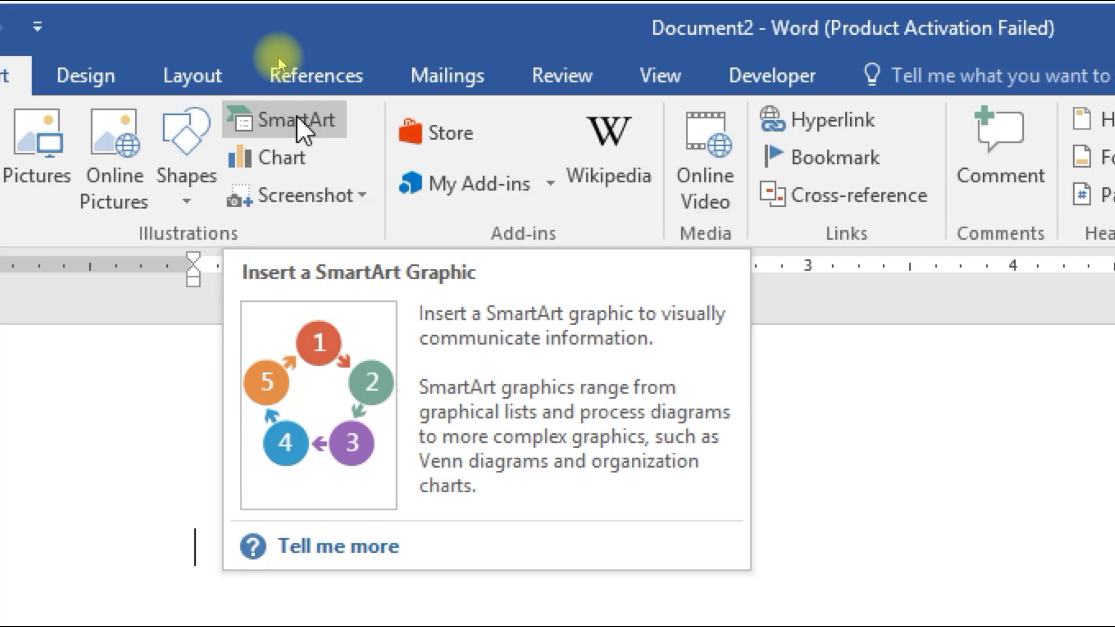
Browse the SmartArt graphic gallery's List, Process, Cycle, Hierarchy, Relationship and Matrix categories.
click(297, 118)
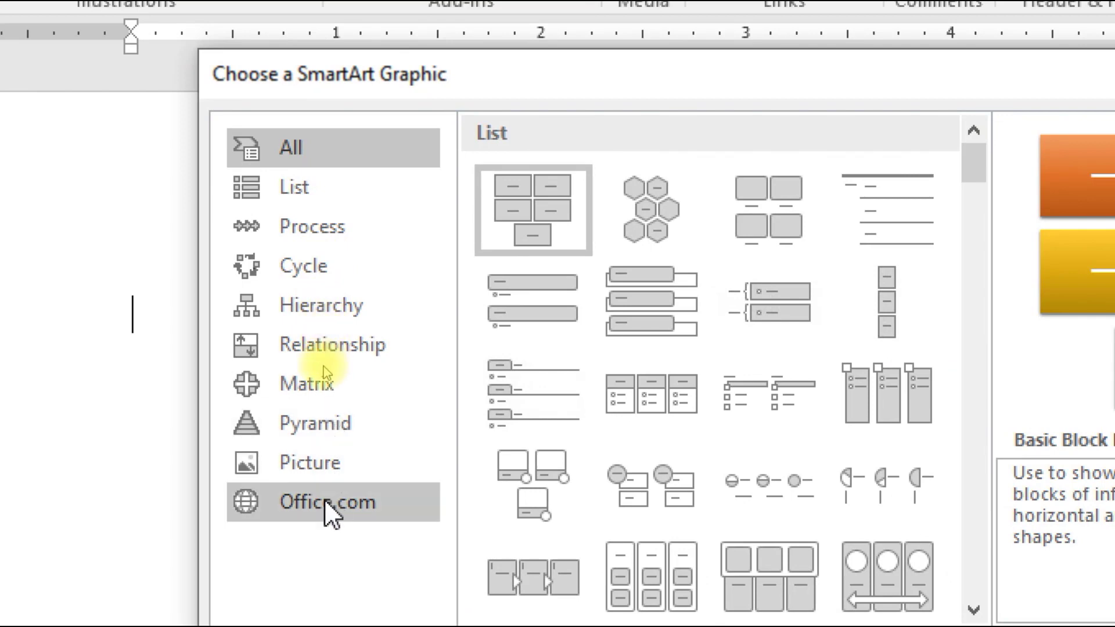
click(335, 177)
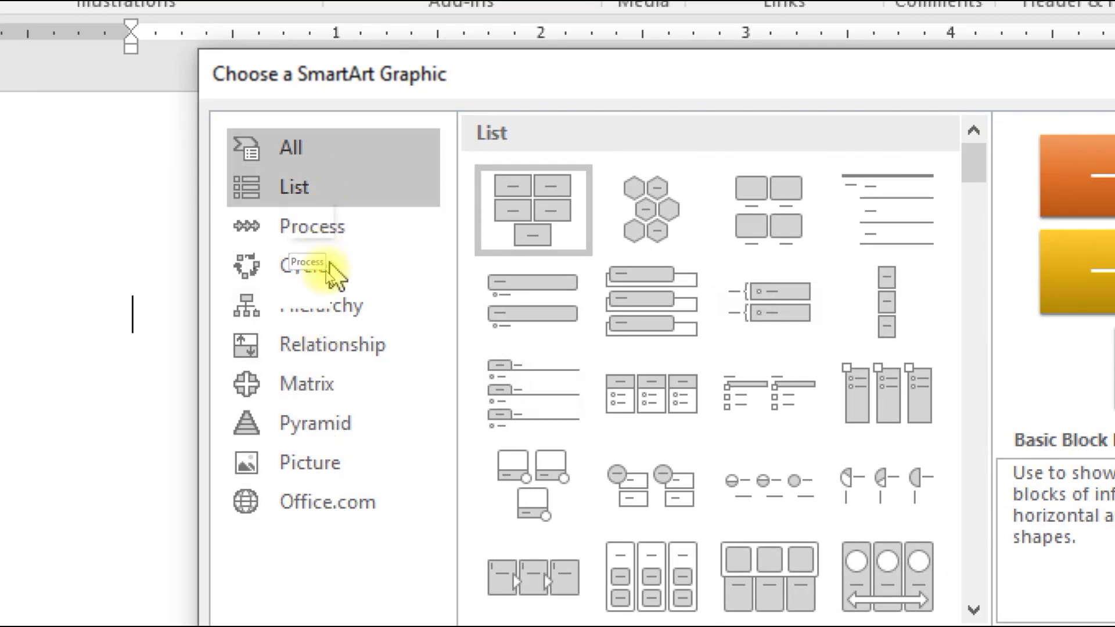
click(313, 206)
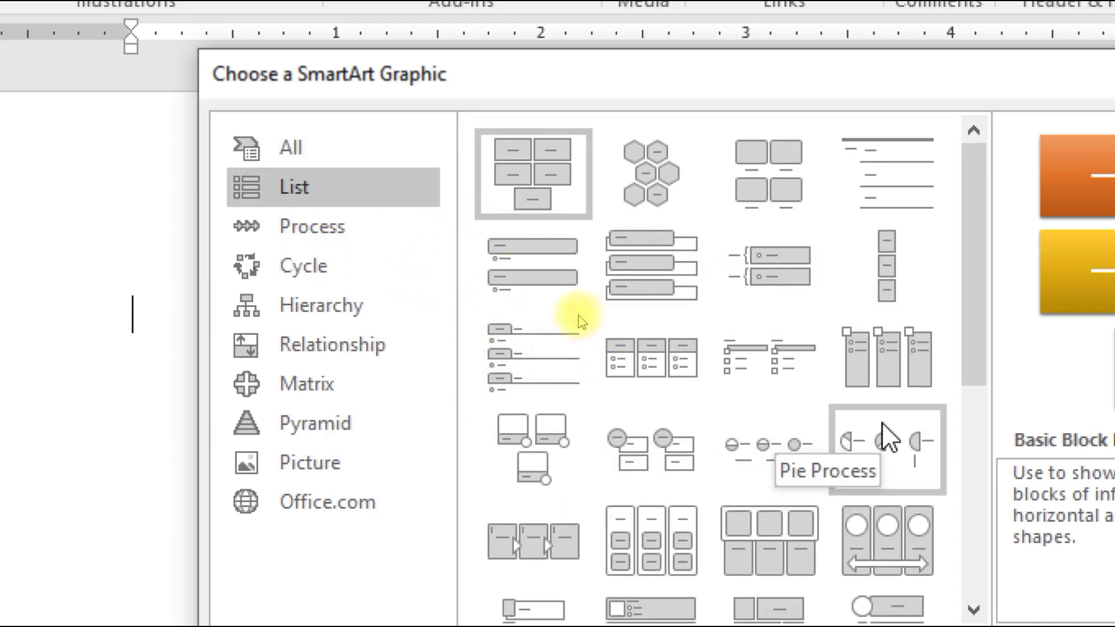
click(343, 233)
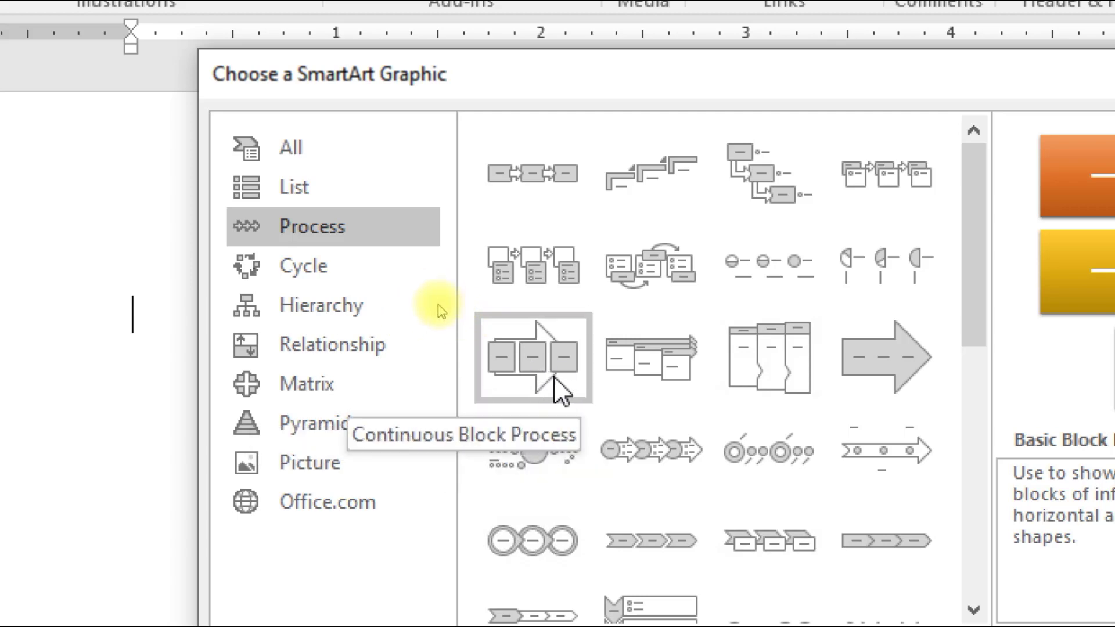
click(329, 265)
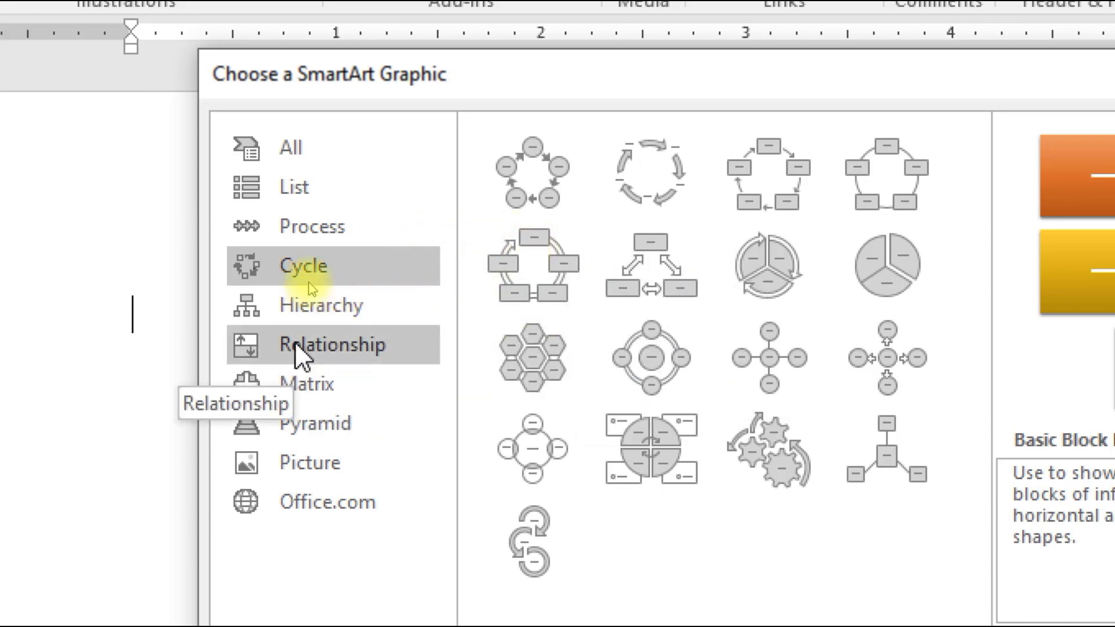
click(298, 310)
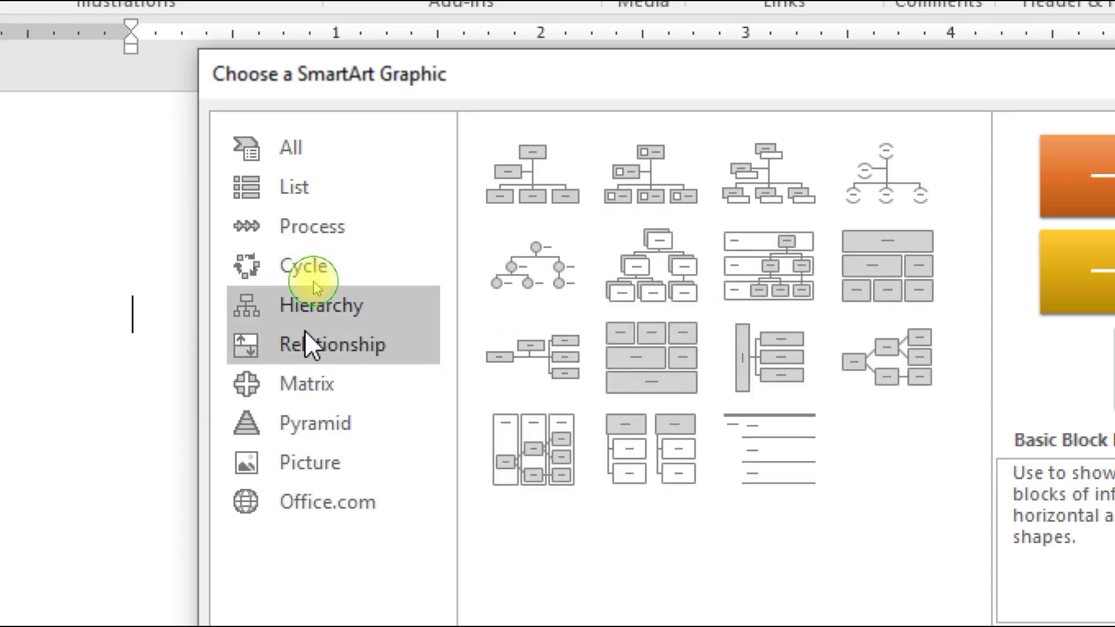
click(305, 337)
click(335, 381)
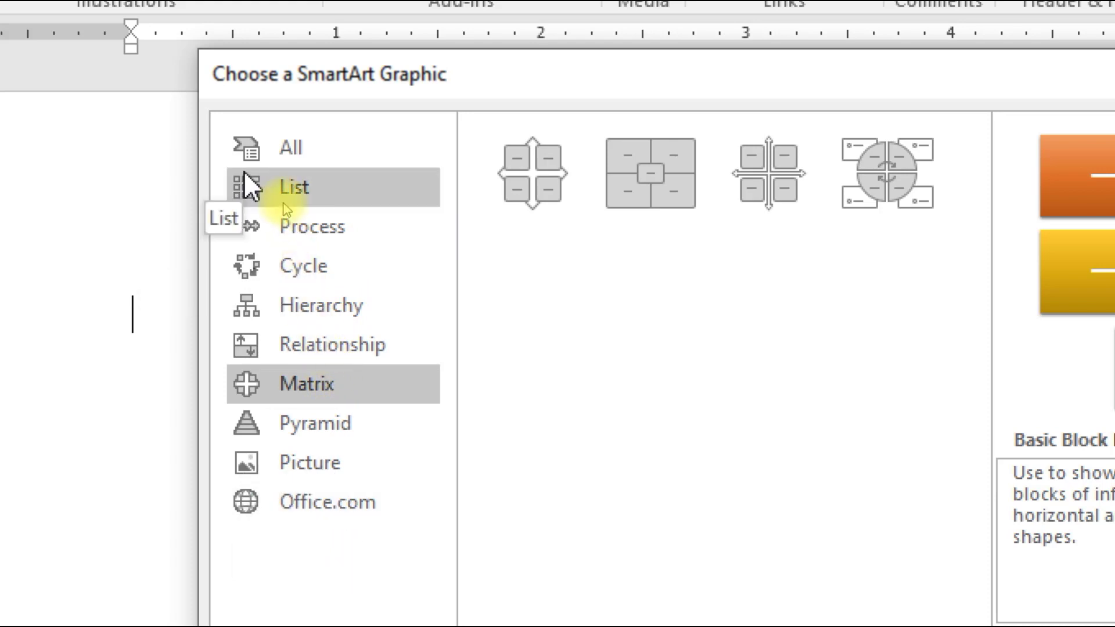
Insert a Tab List SmartArt graphic from the List category into the blank document.
click(265, 187)
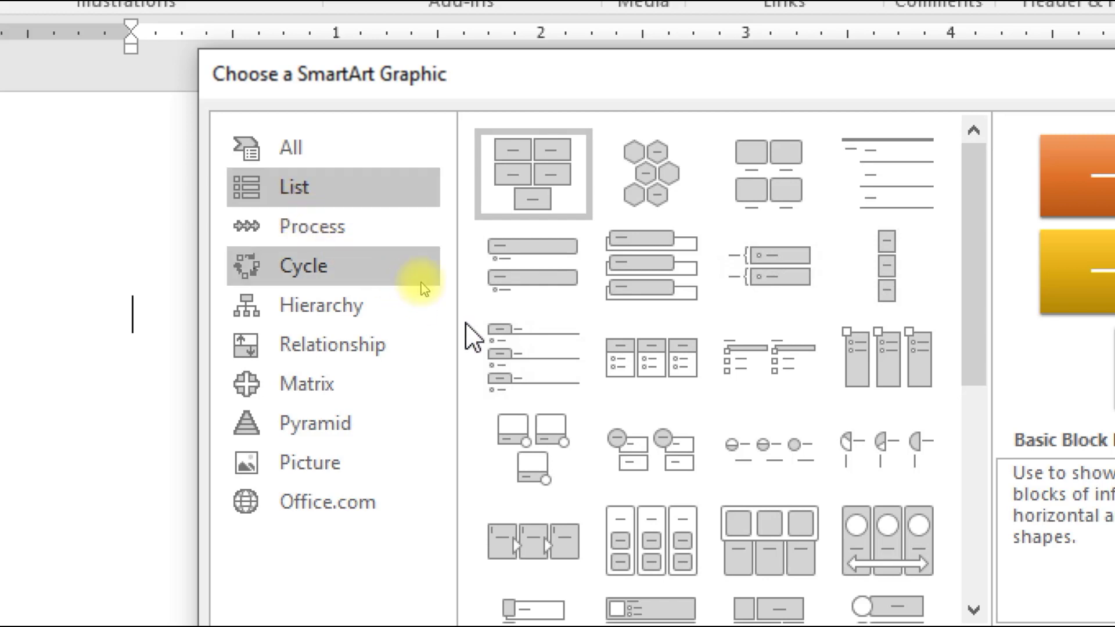
click(579, 345)
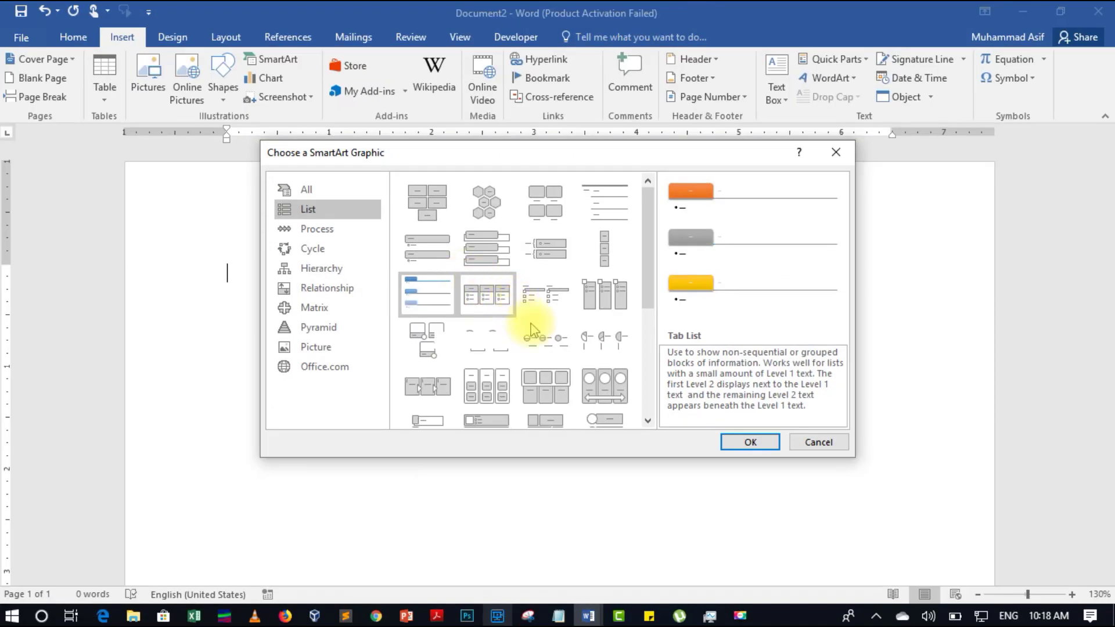
click(746, 441)
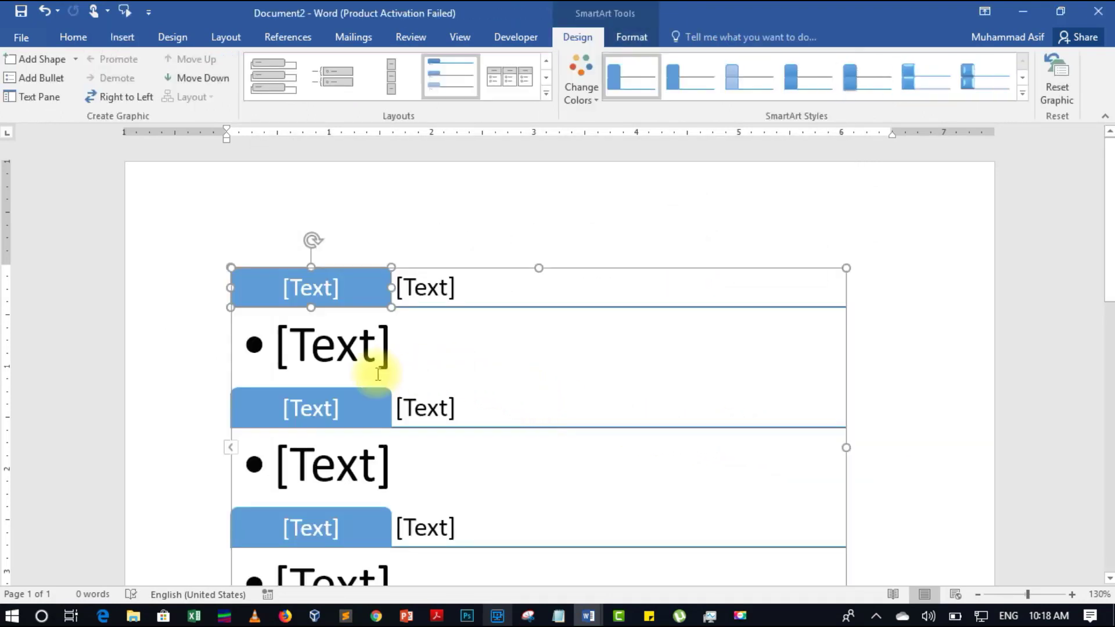
Label the graphic's first tab "1" and enter "Informatio" as the heading beside it.
click(320, 298)
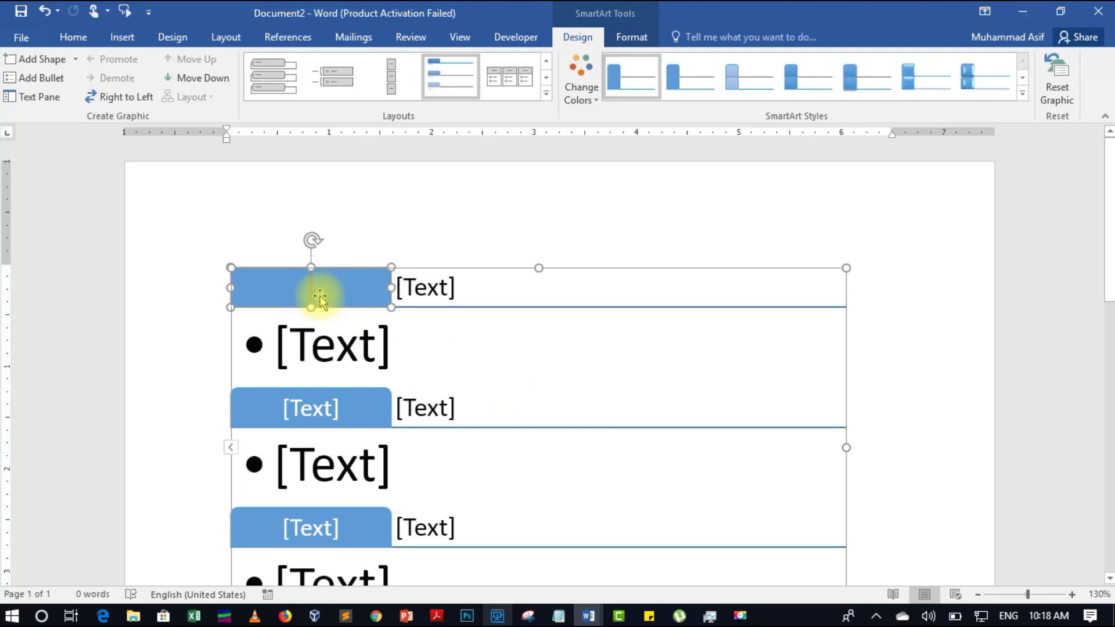
click(444, 289)
click(341, 347)
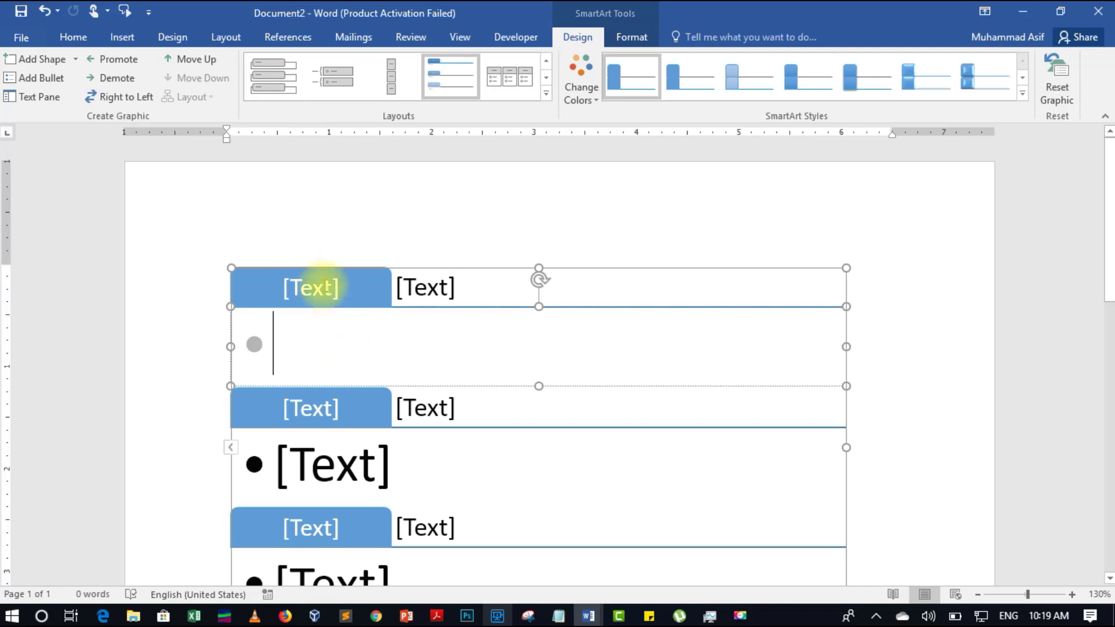
click(323, 288)
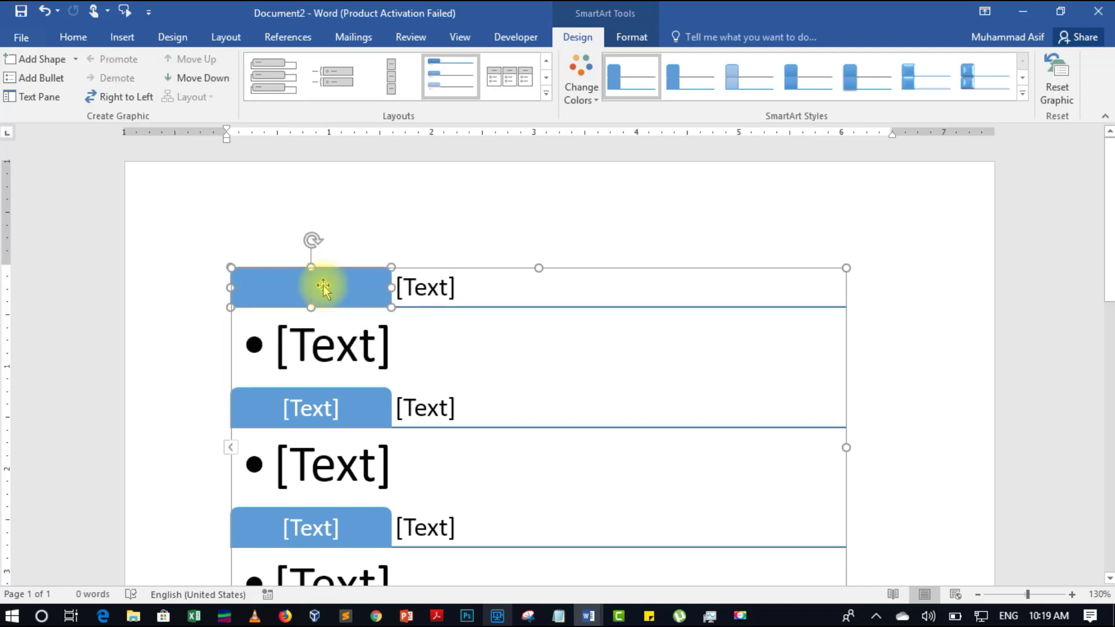
text(1)
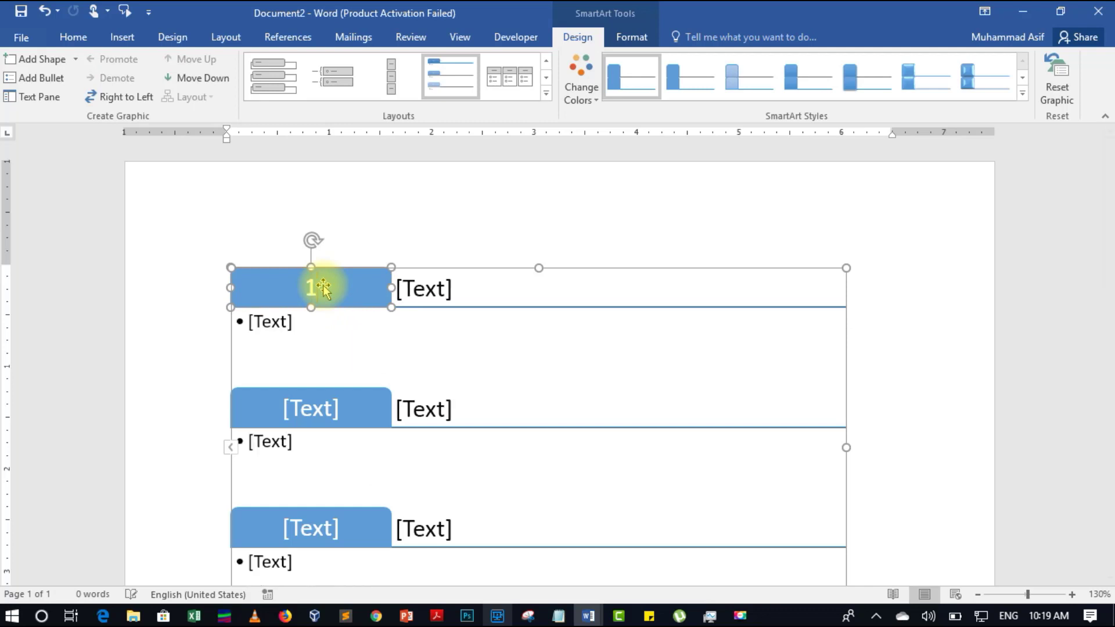
click(450, 284)
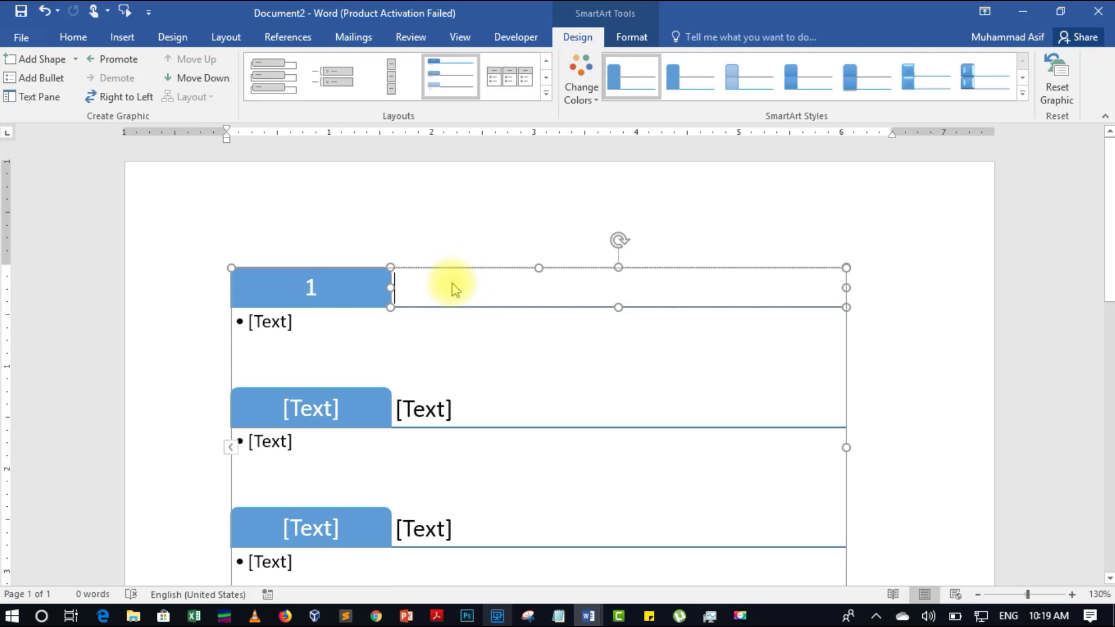
text(Info)
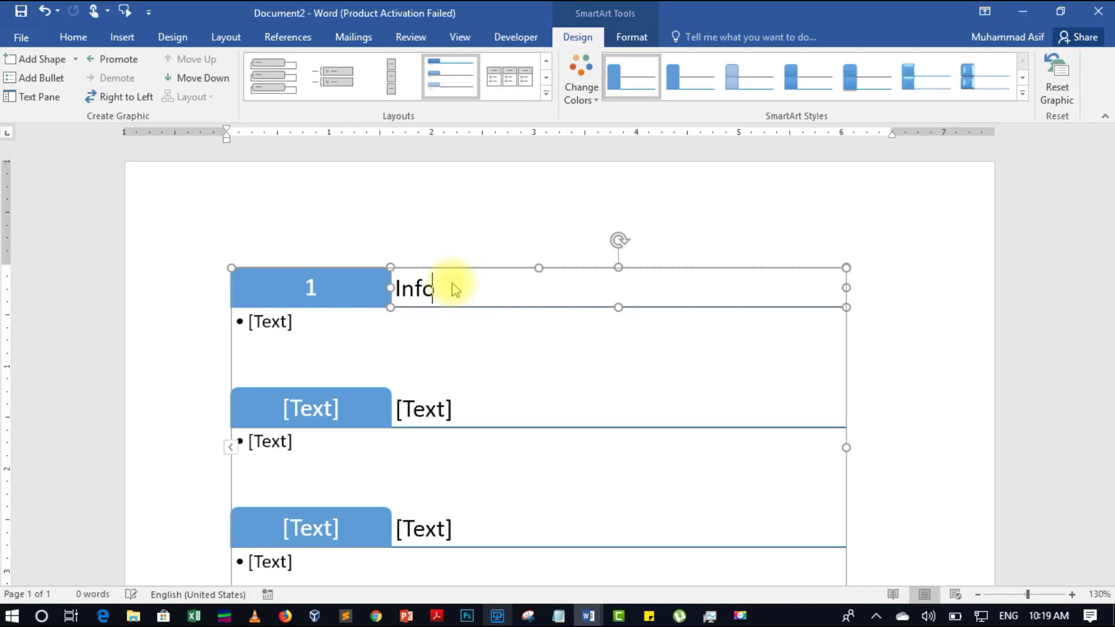
text(rmatio)
Enter "Processed of Data" as the bullet text beneath the first heading and deselect the graphic.
click(334, 328)
click(279, 328)
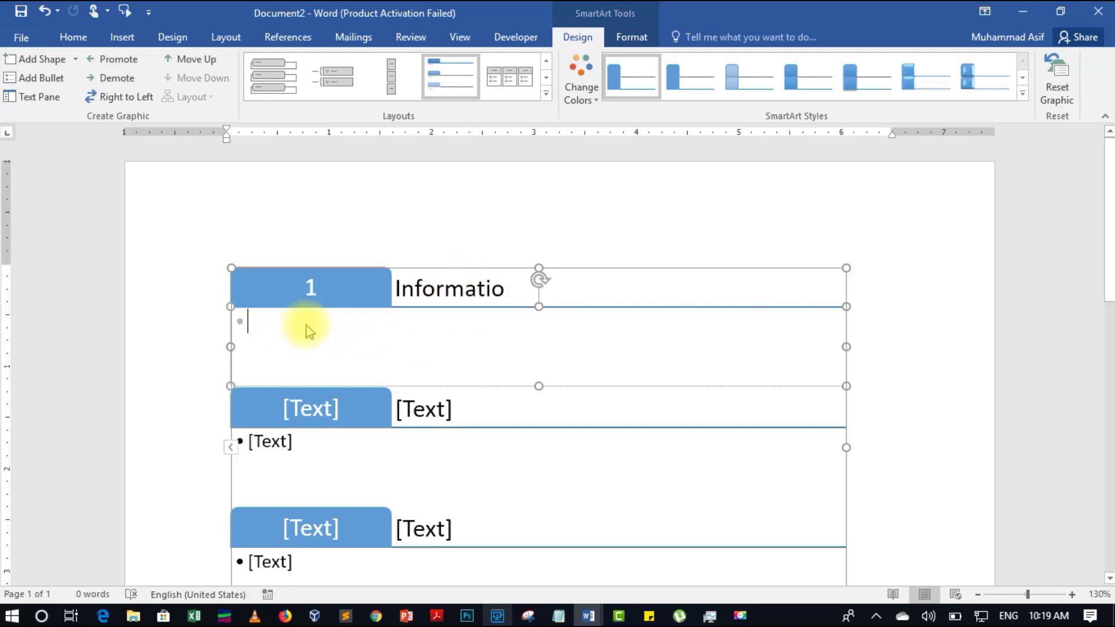
text(Processed)
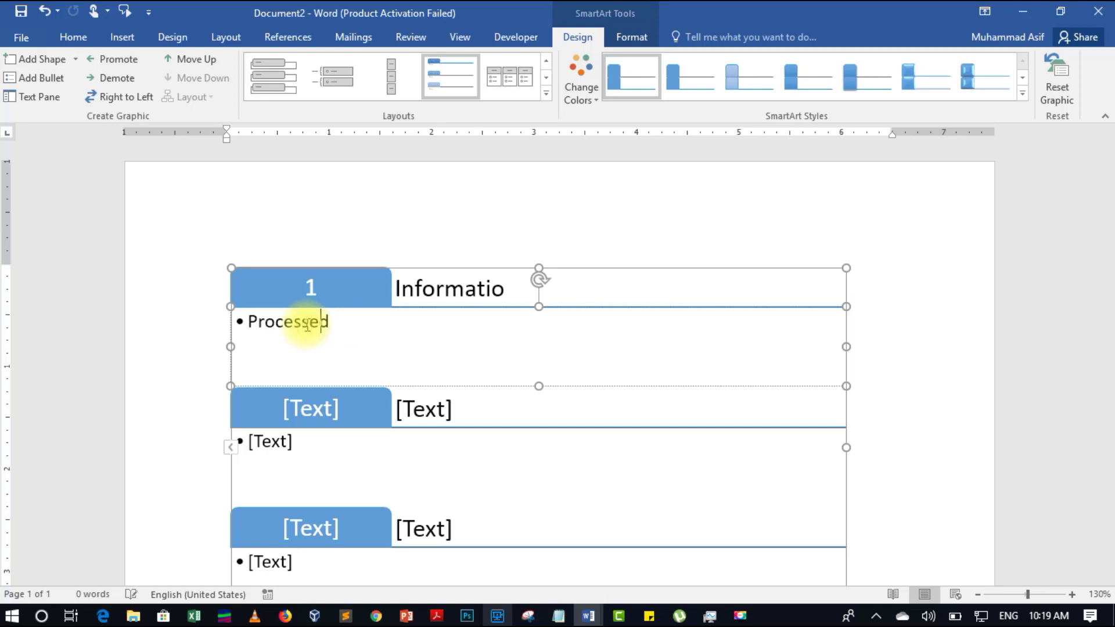
text( cf Data)
click(279, 361)
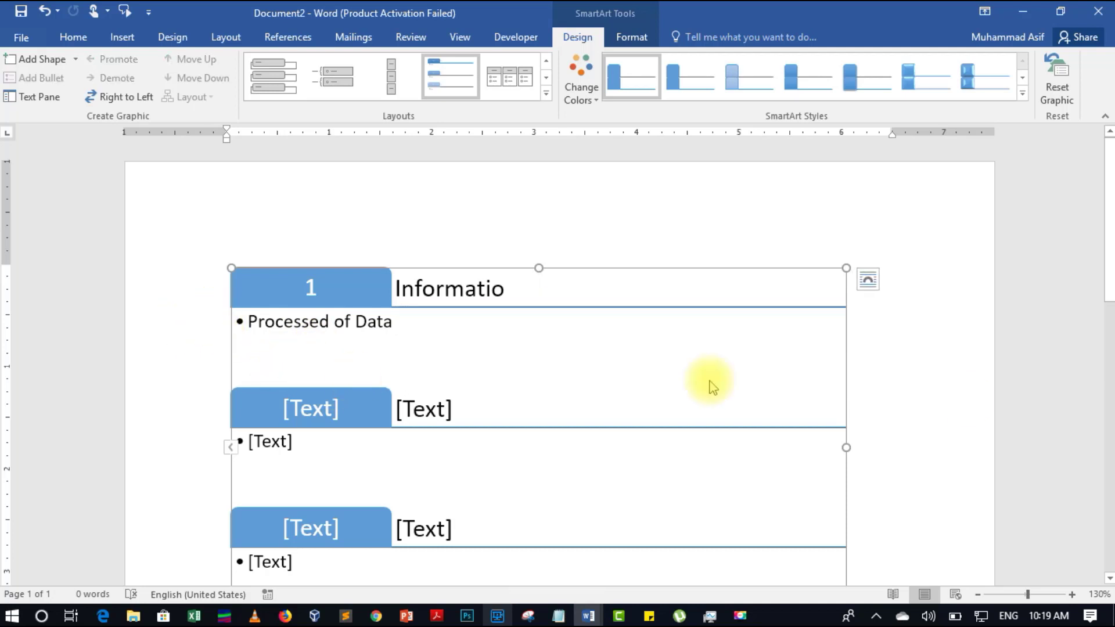
click(967, 274)
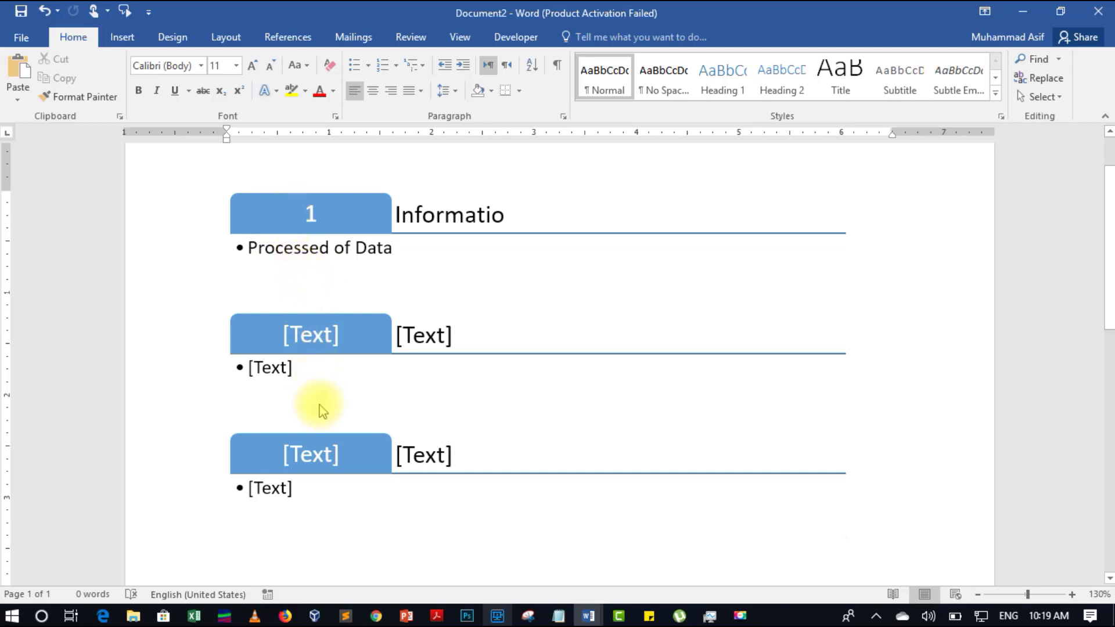
Undo the text entries and the SmartArt insertion back to the empty page.
key(ctrl+z)
key(ctrl+z)
key(ctrl+z)
key(ctrl+z)
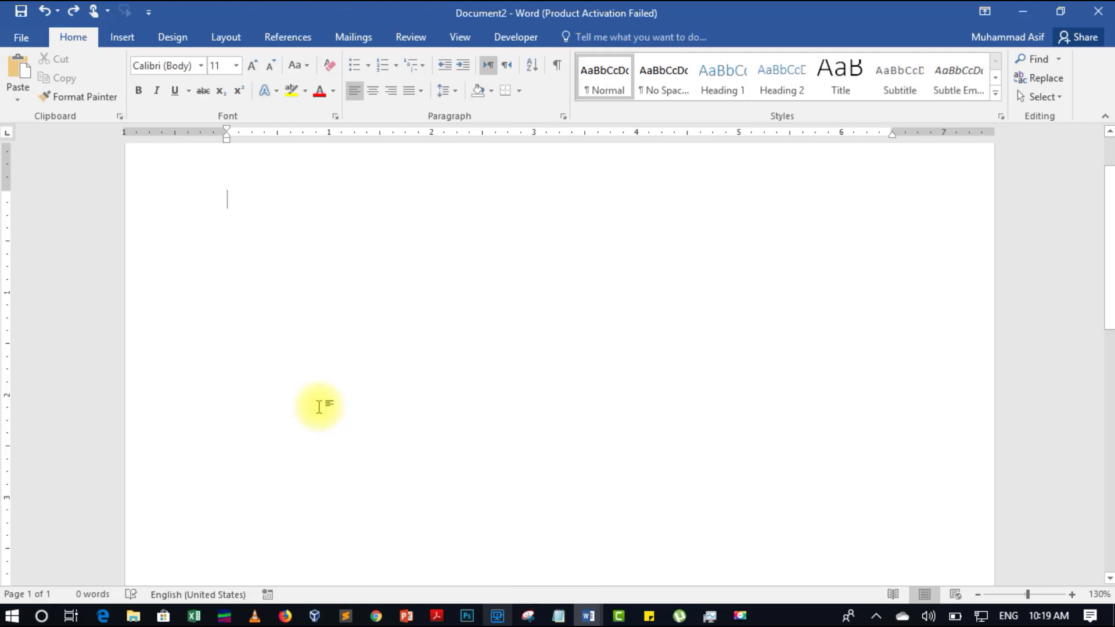
Write "Data", "Raw Facts and Figure", "Information" and "Processed form of data" as separate paragraphs.
text(Data )
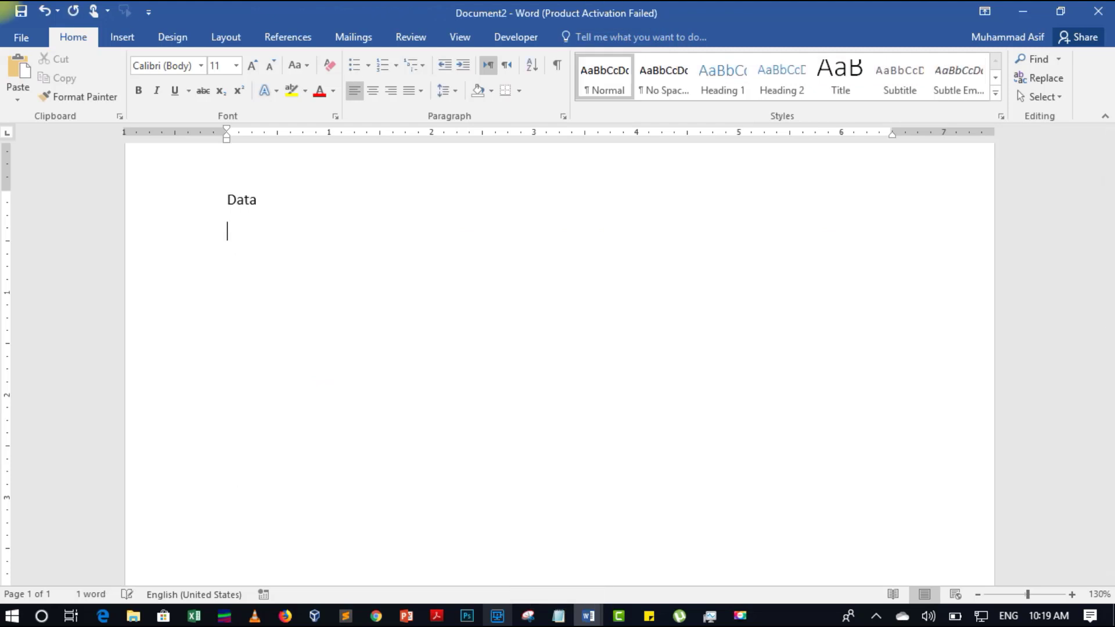
text(Raw F)
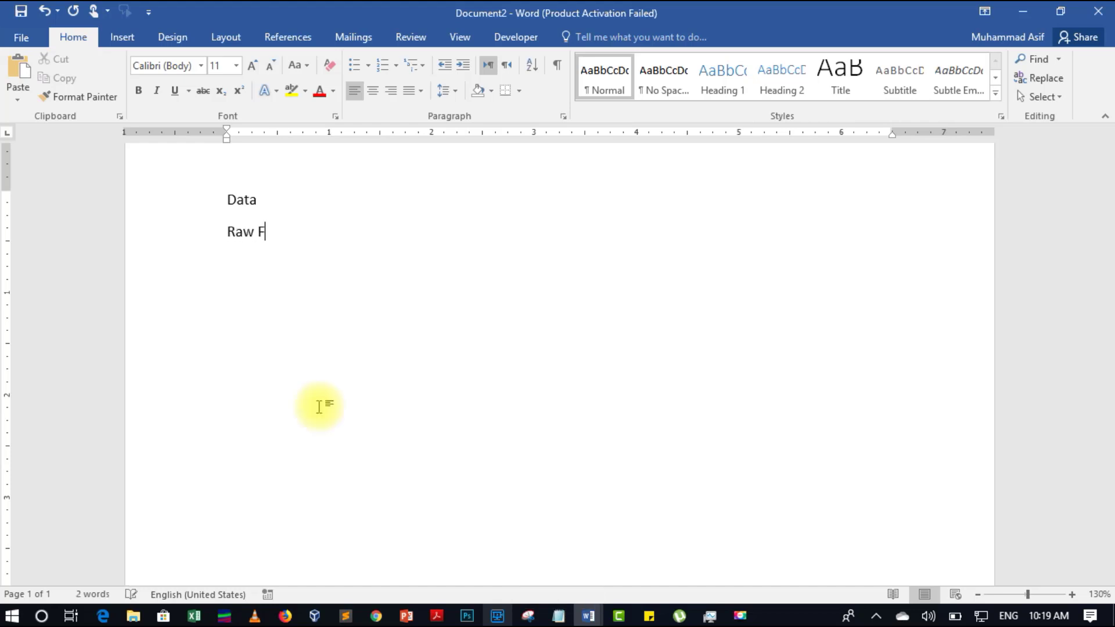
text(acts and Figure I)
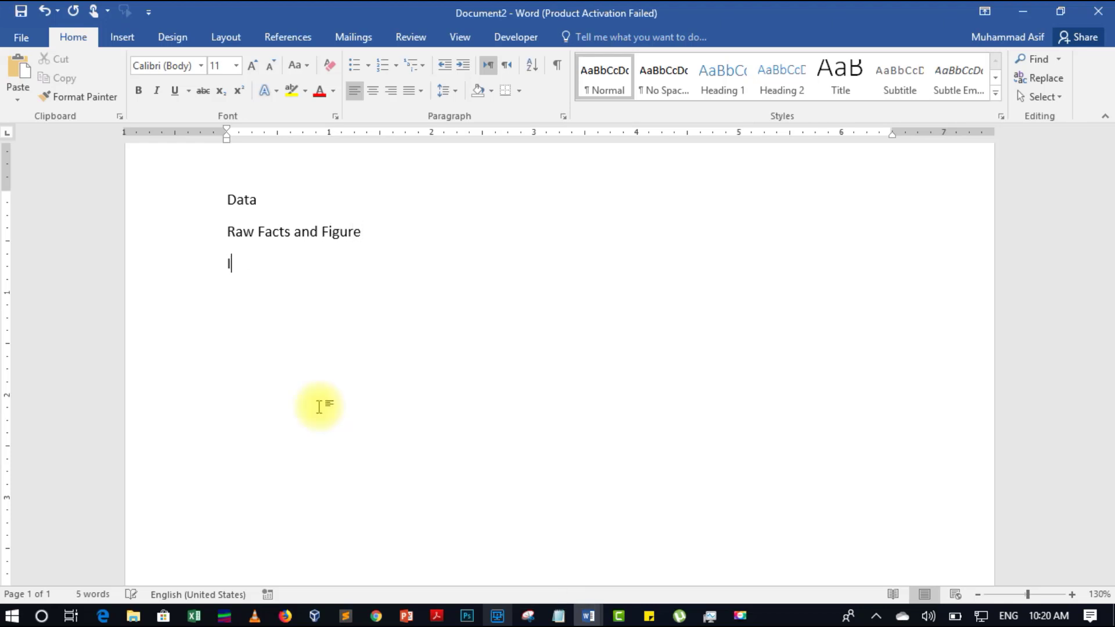
text(nformation)
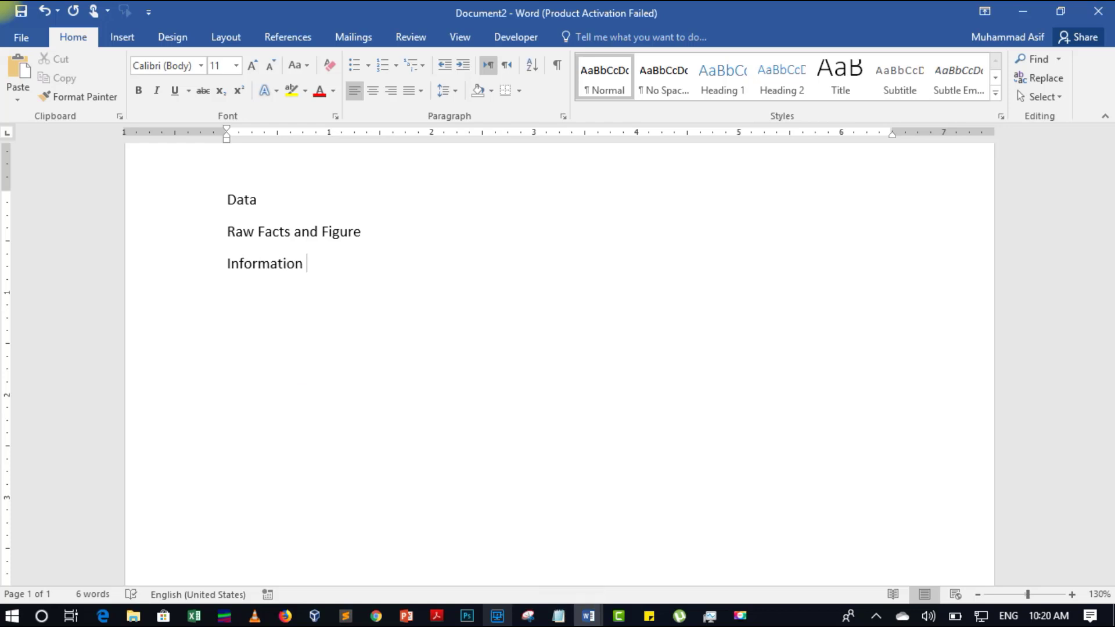
key(Return)
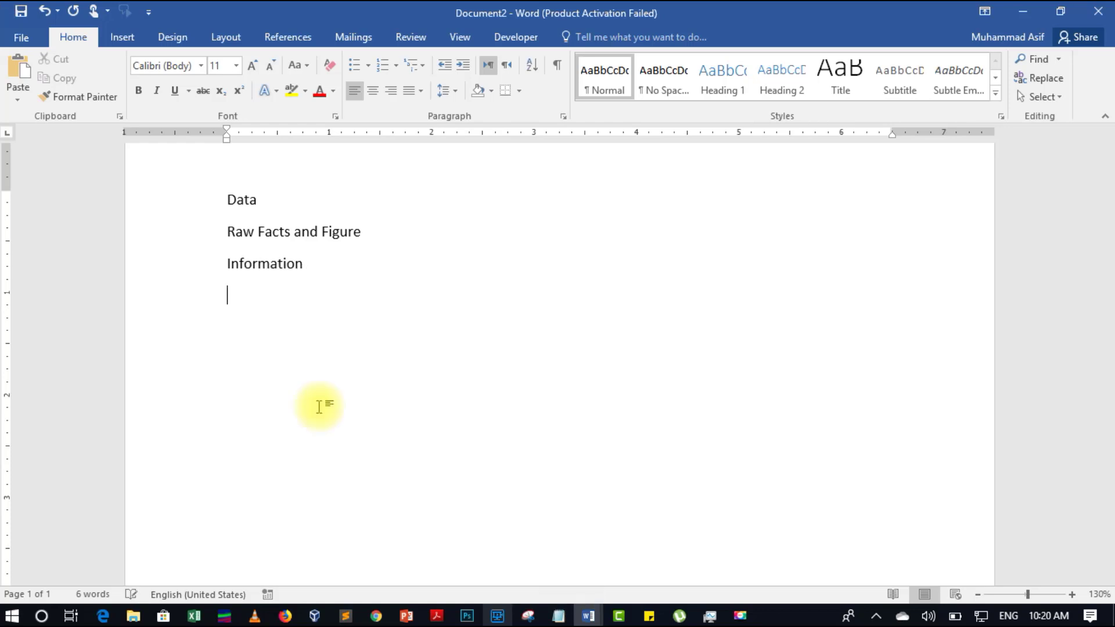
text(Processe)
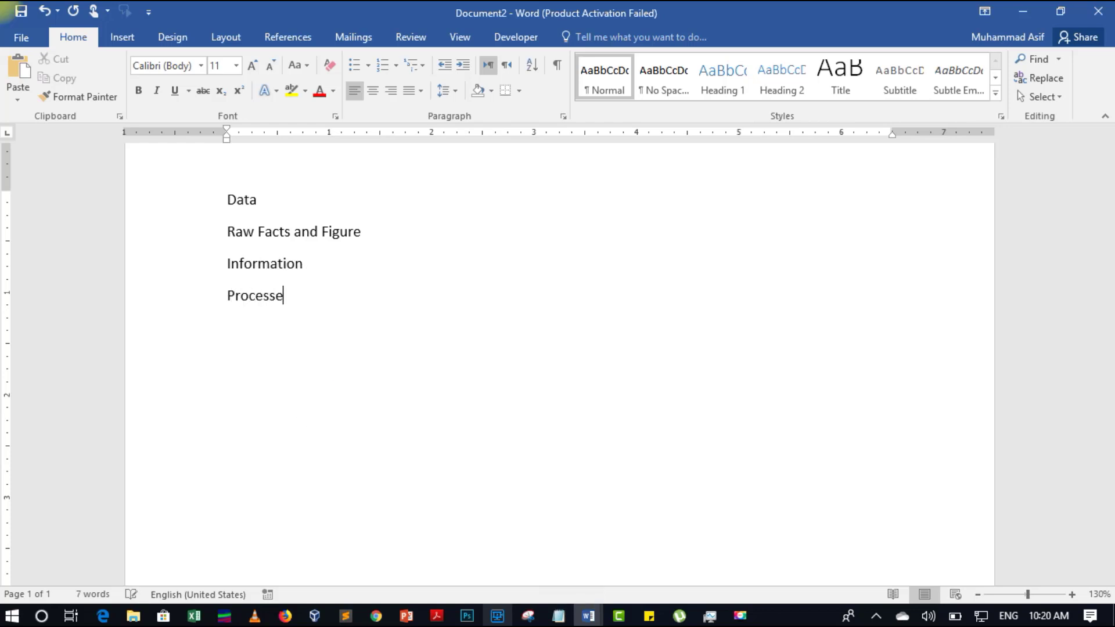
text(d form of data)
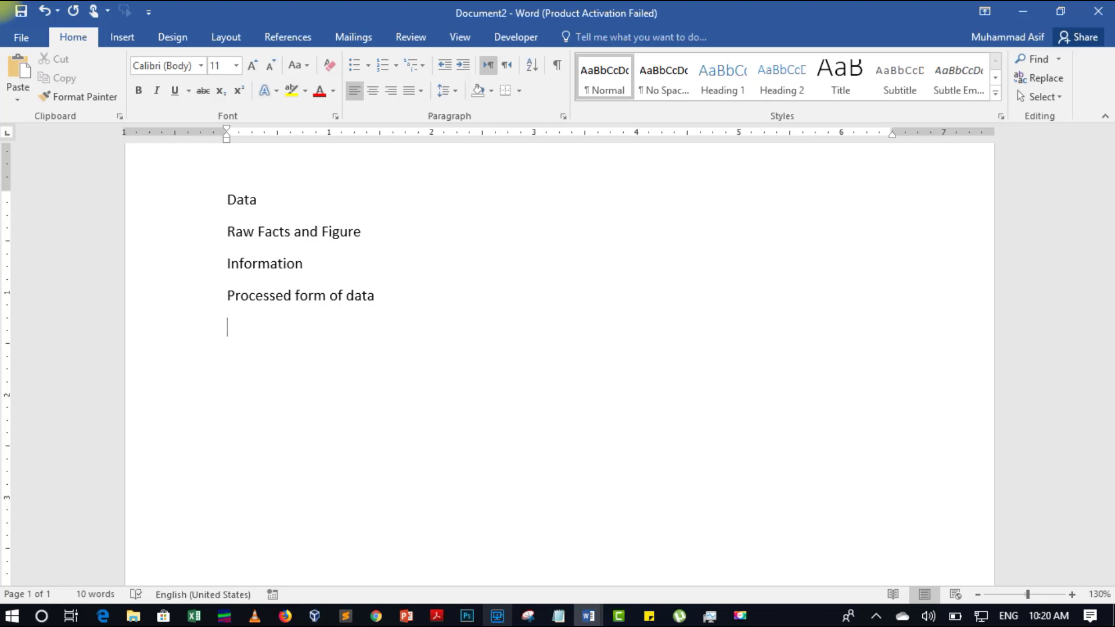
Add the paragraphs "IPC" and "Input,processing,output," below the existing text.
key(Return)
text(IPC)
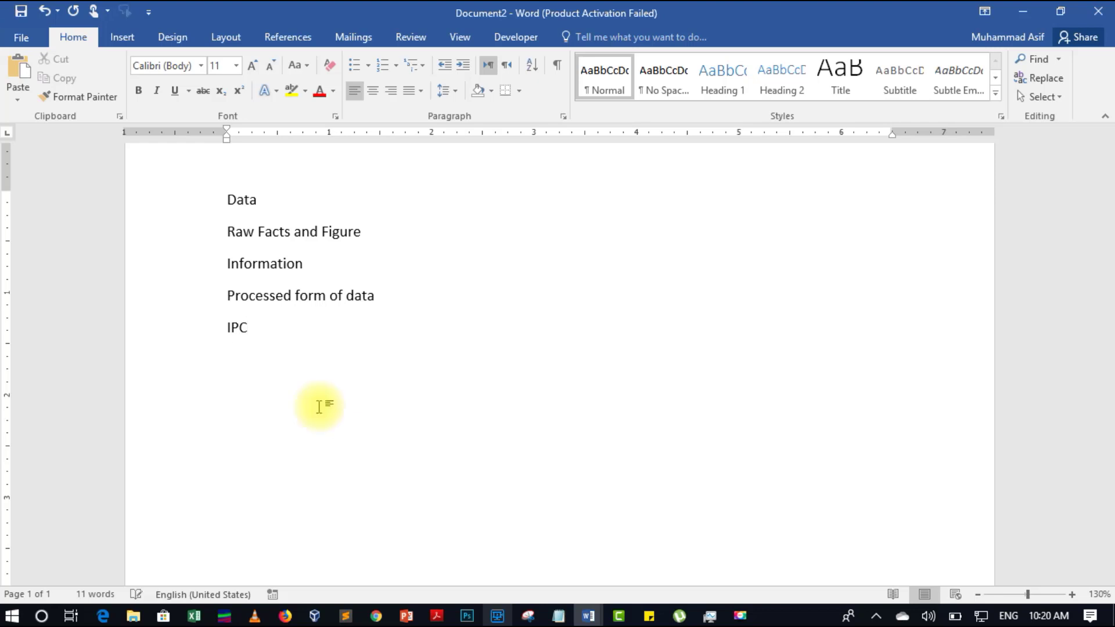
text(Inpu)
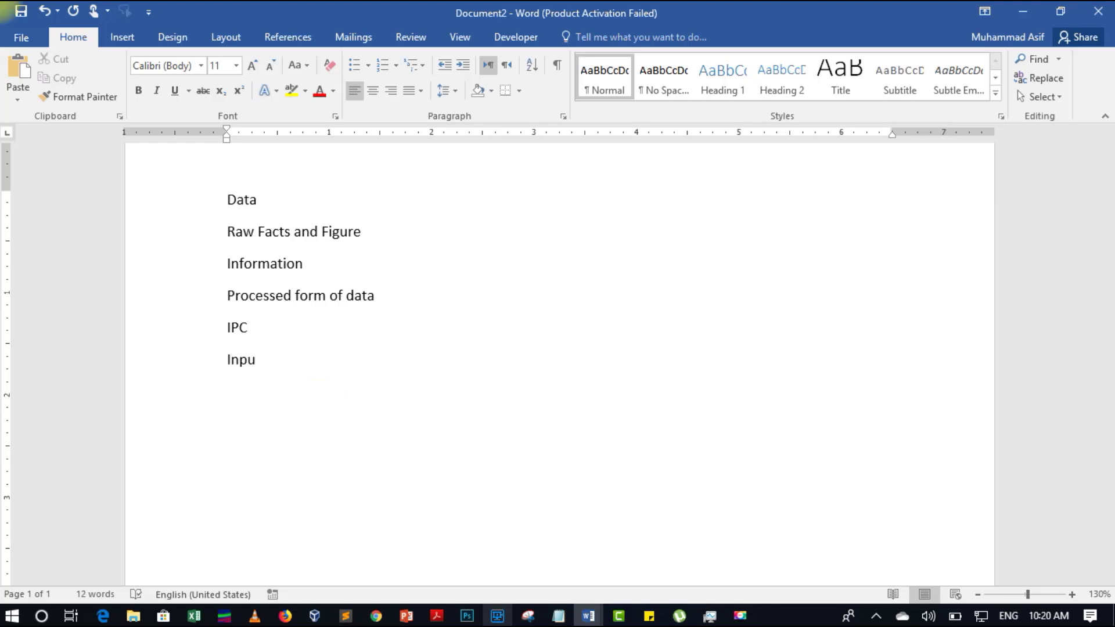
text(t,output,)
key(Left)
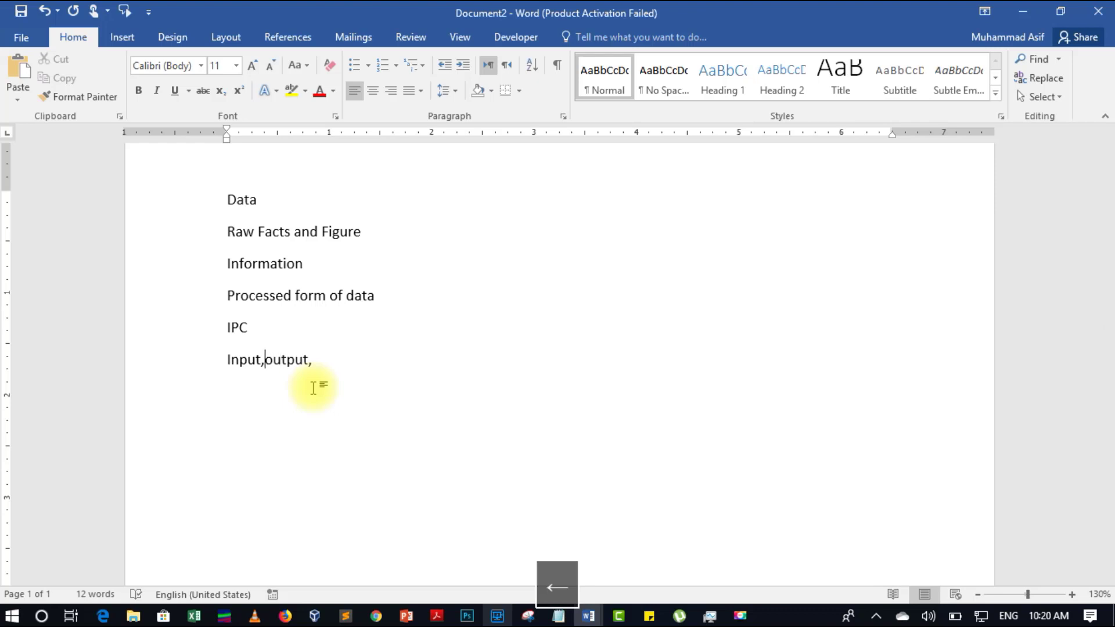
text(processing)
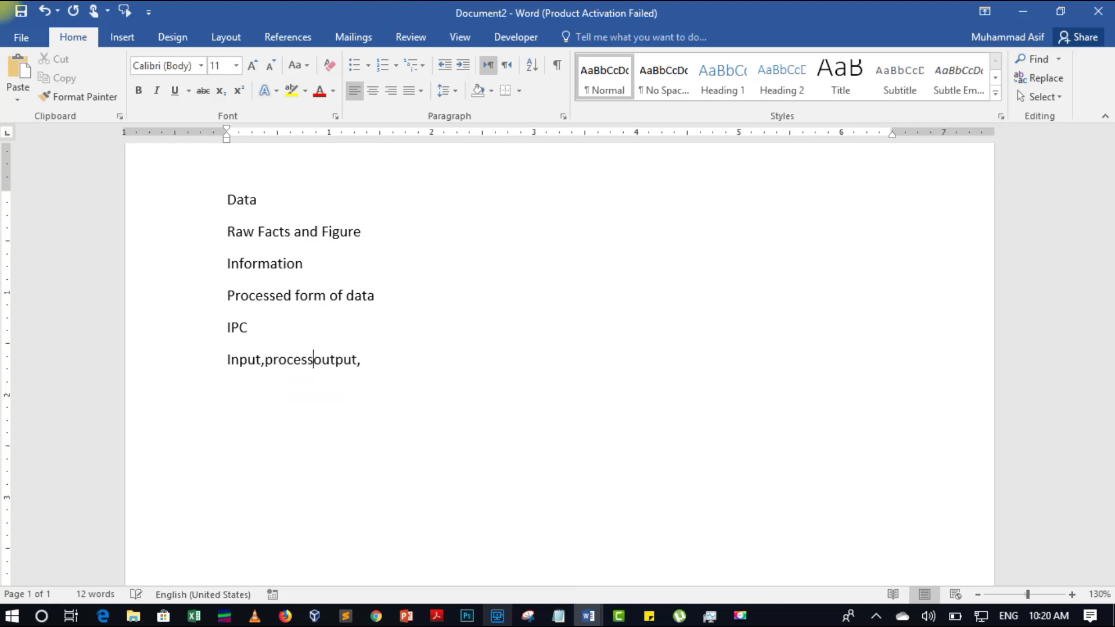
text(,)
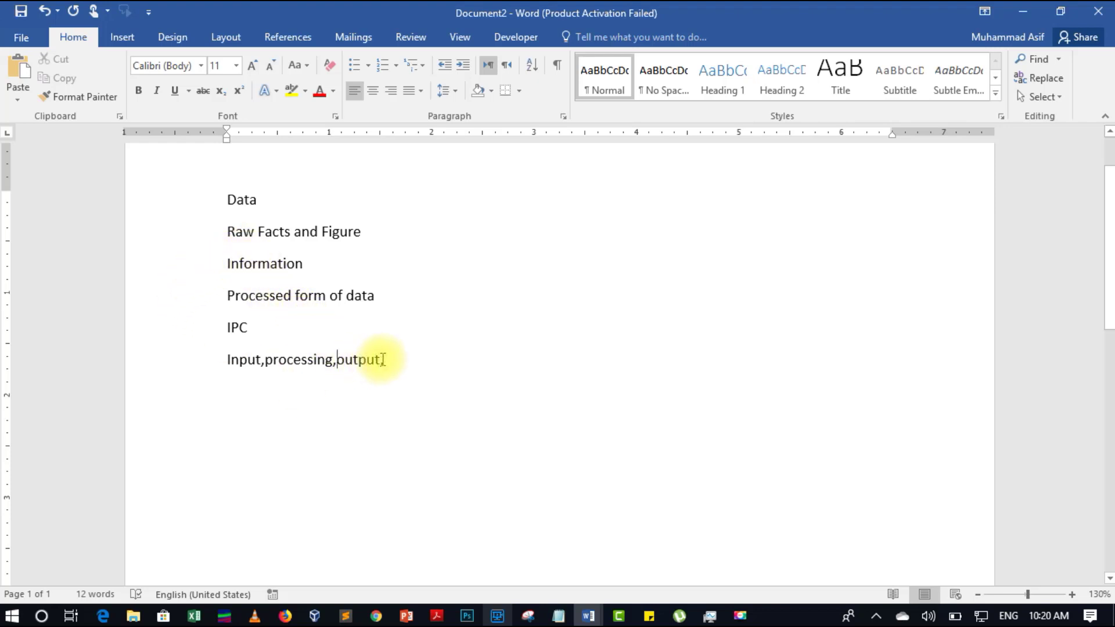
Apply bullet formatting to all six typed paragraphs.
drag(383, 360, 208, 215)
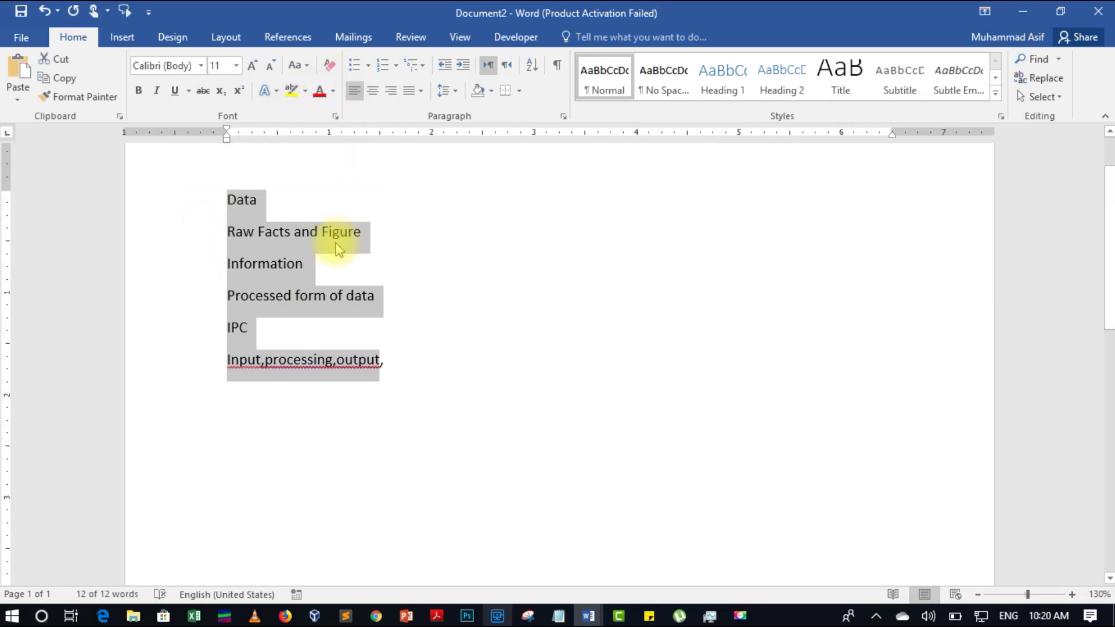
click(354, 65)
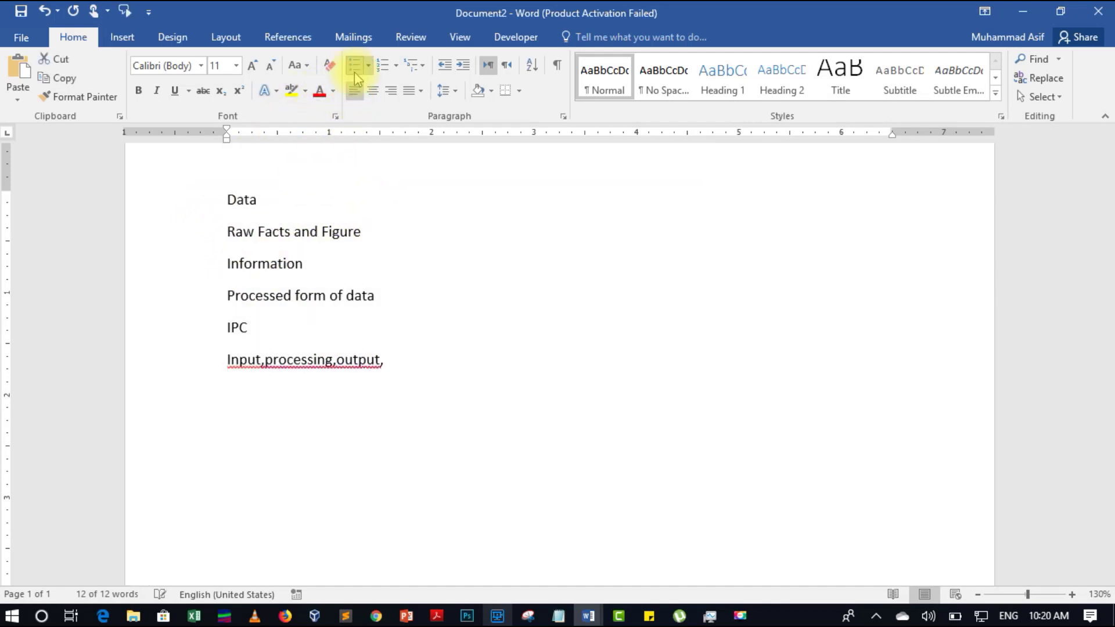
Demote "Raw Facts and Figure", "Processed form of data" and "Input,processing,output," to second-level bullets beneath their respective terms.
click(281, 221)
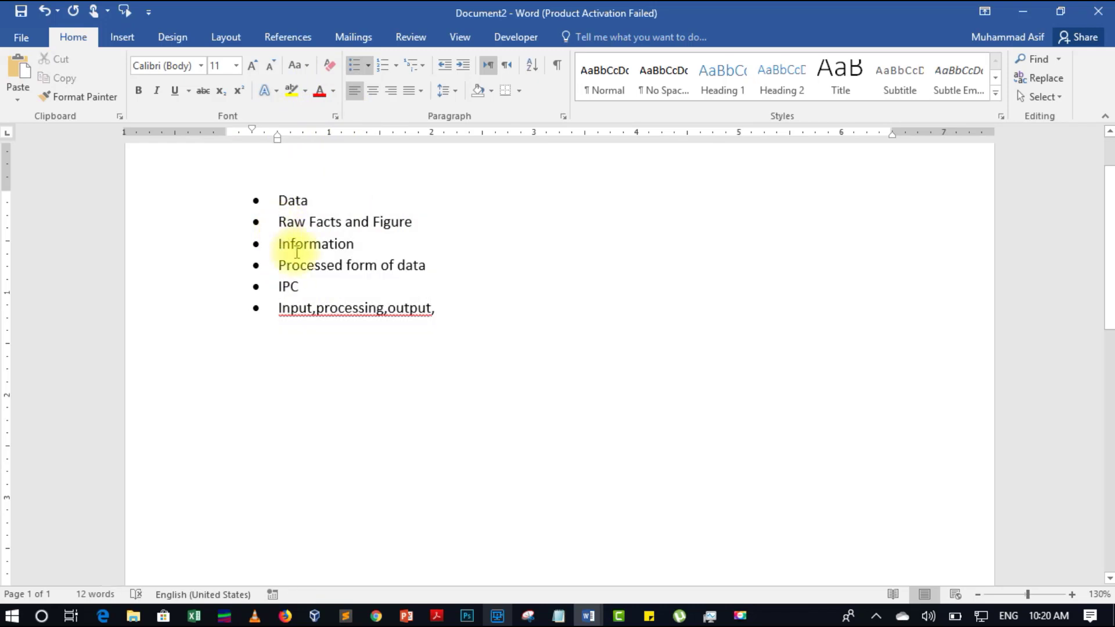
key(Up)
key(Tab)
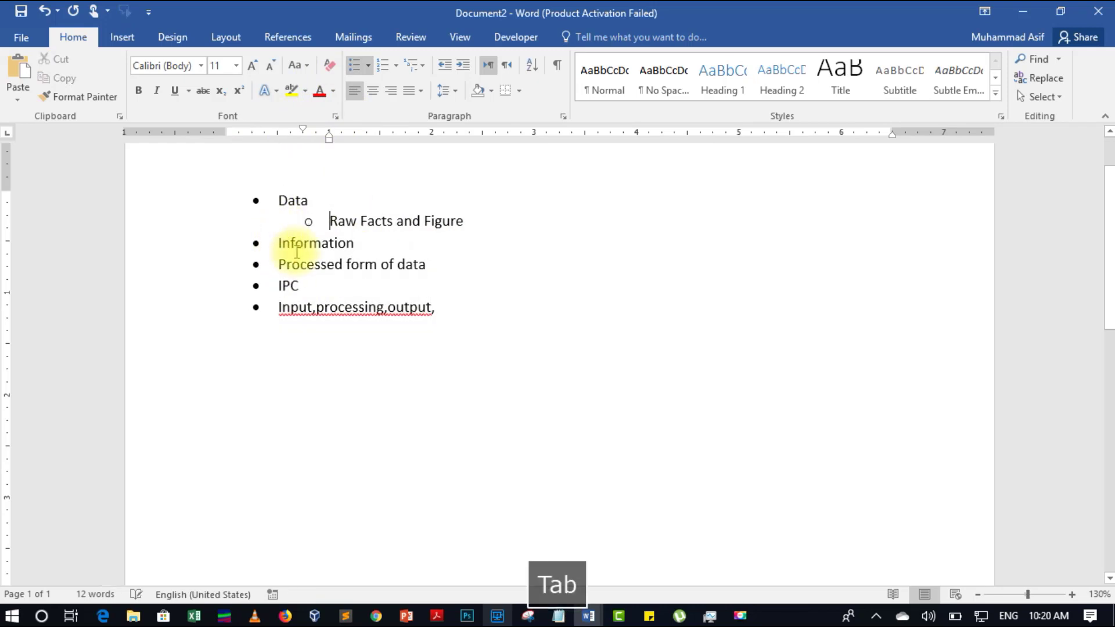
click(295, 251)
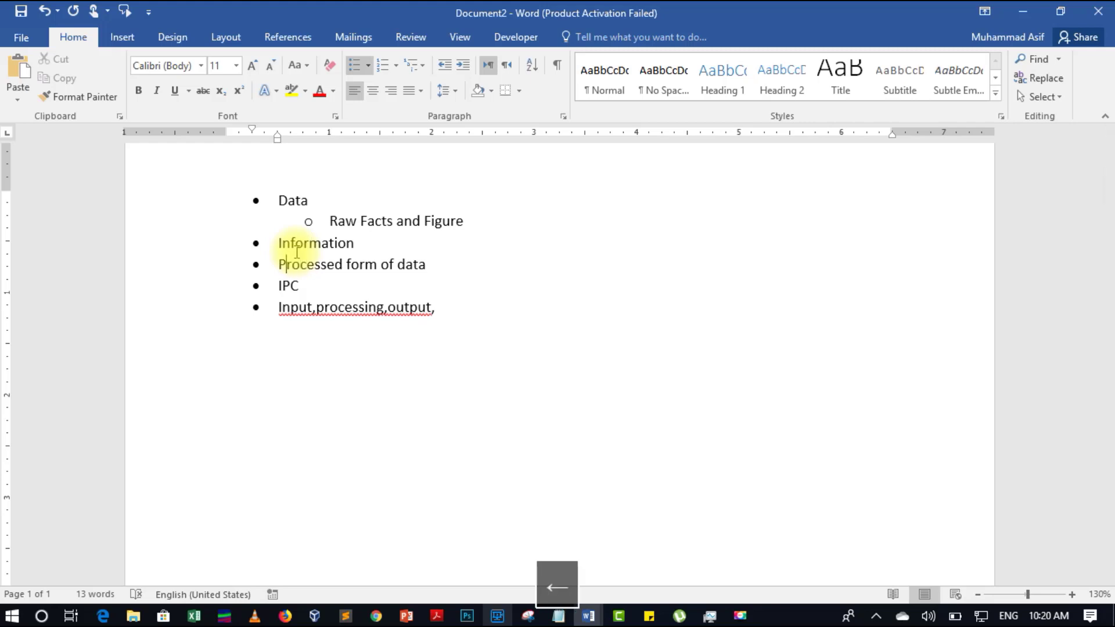
key(Tab)
key(Down)
key(Down)
key(Left)
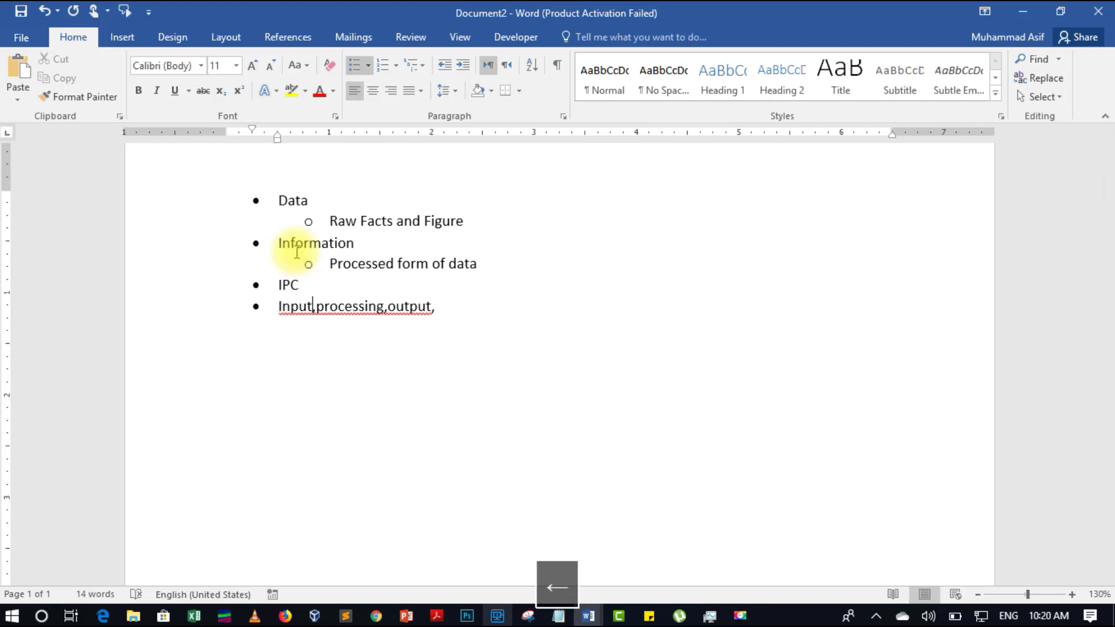
key(Tab)
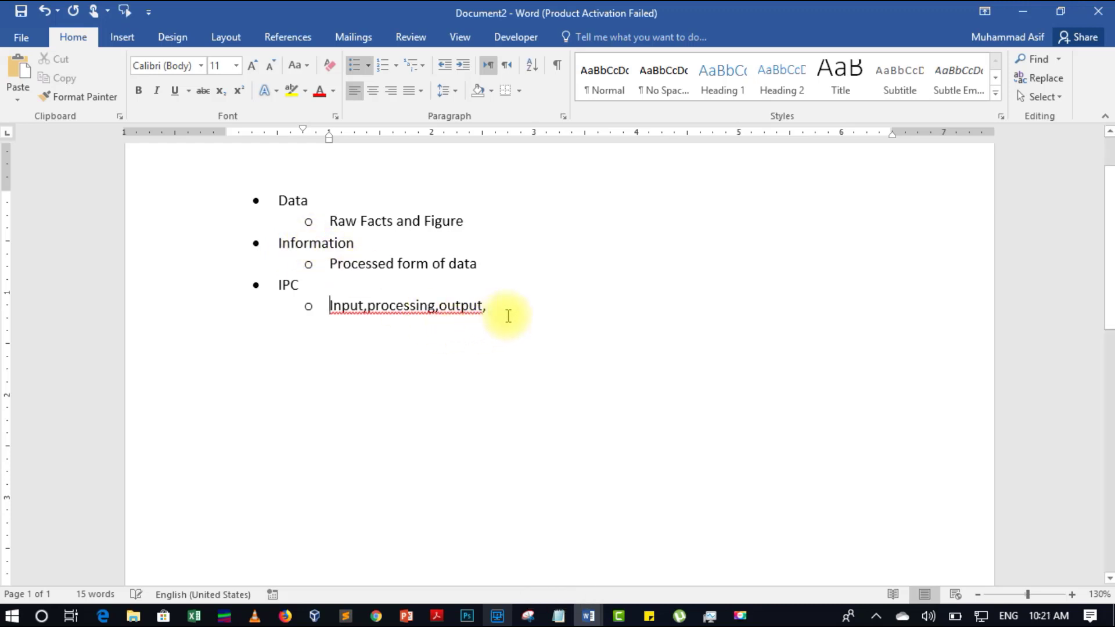
Cut the entire two-level bulleted list from the page.
drag(505, 314, 243, 194)
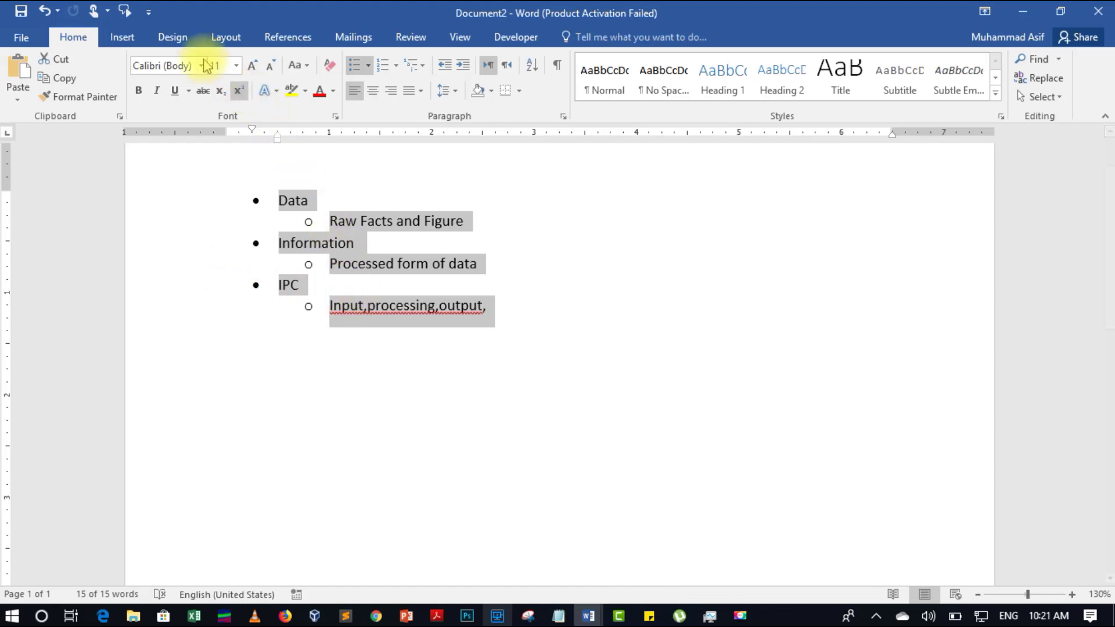
click(123, 36)
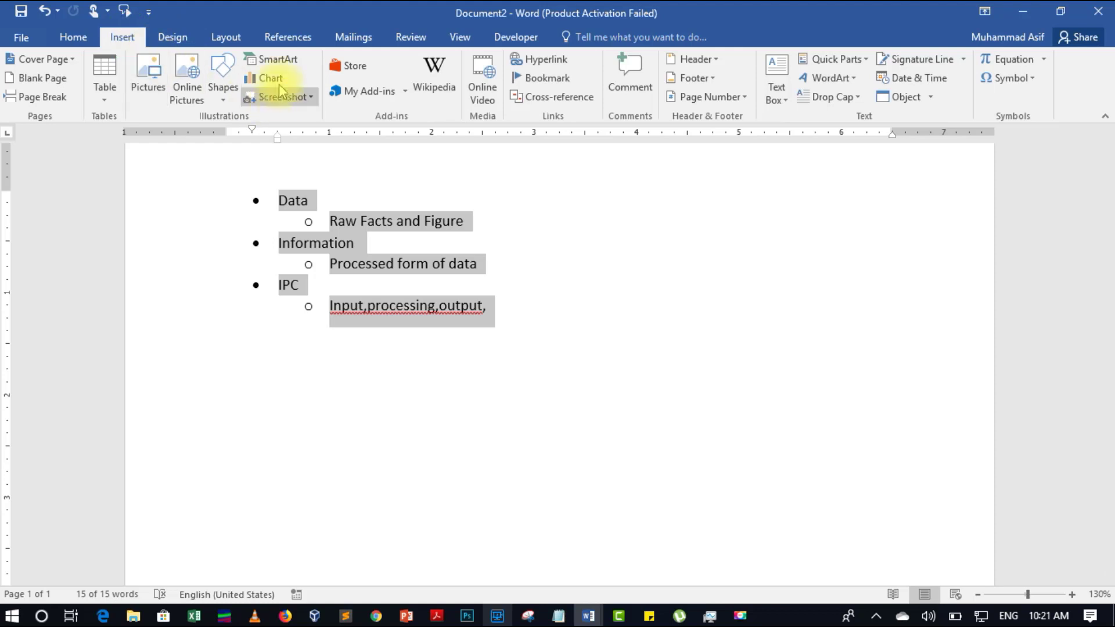
click(276, 58)
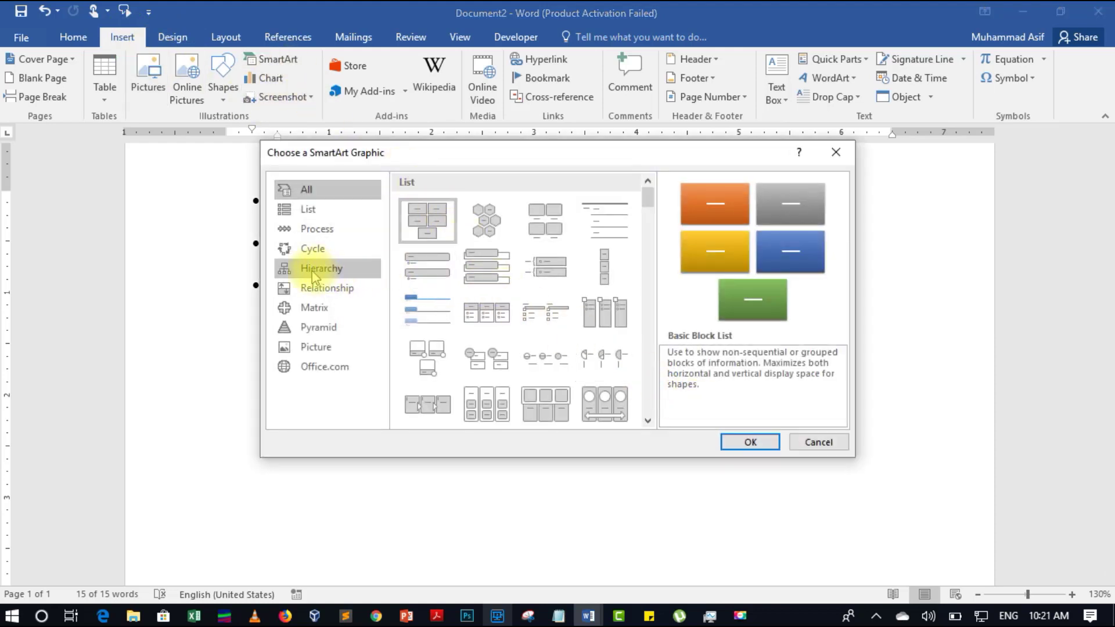
click(818, 442)
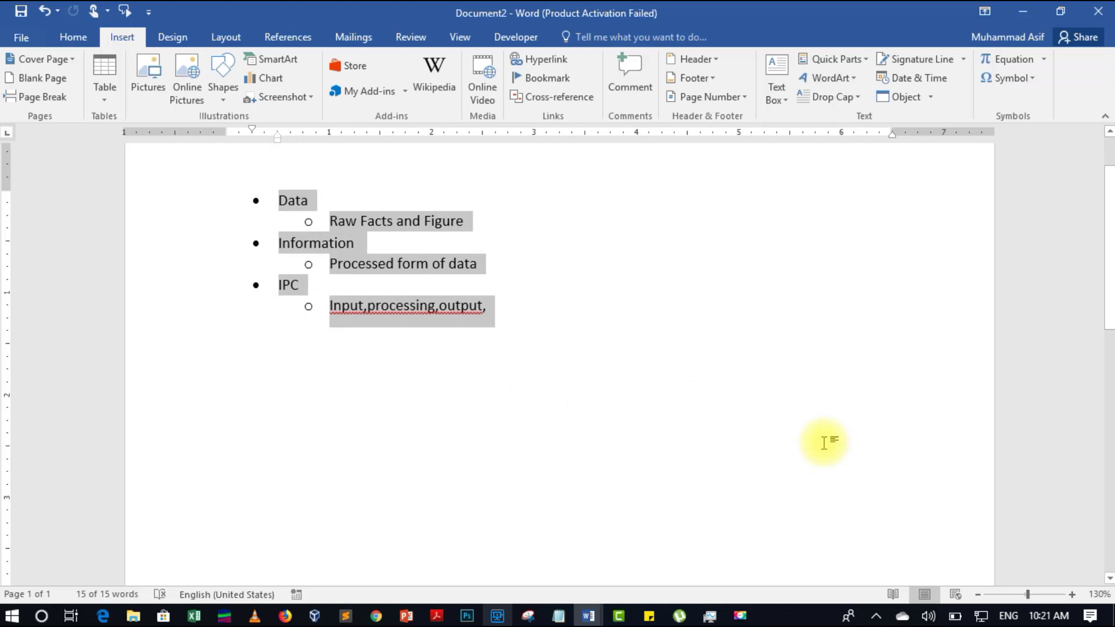
key(ctrl+x)
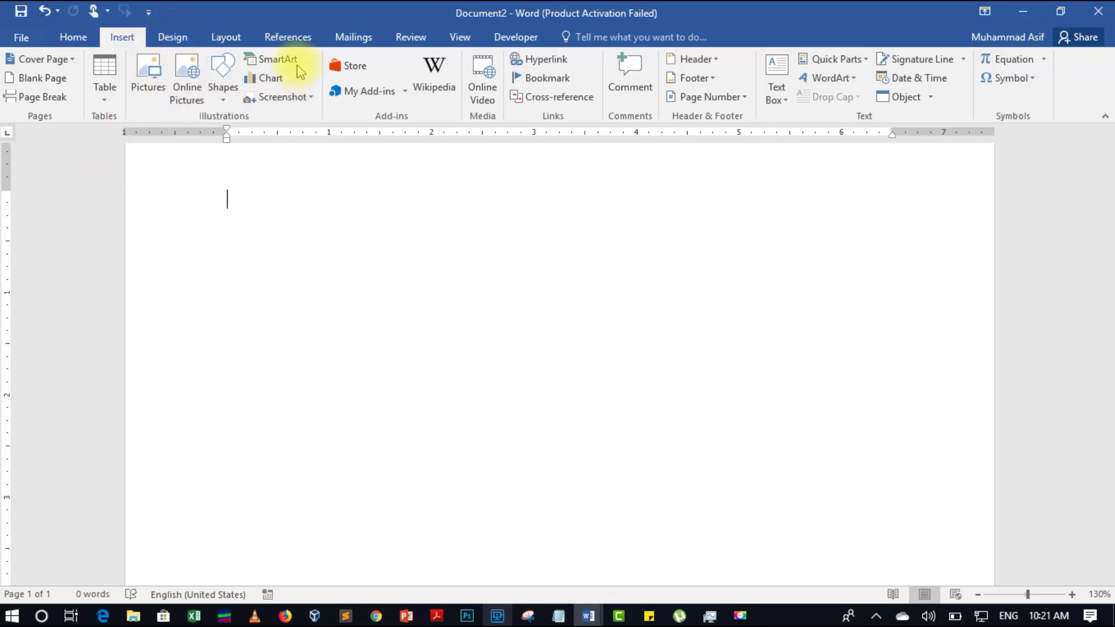
Insert a Vertical Box List SmartArt graphic on the empty page.
click(277, 60)
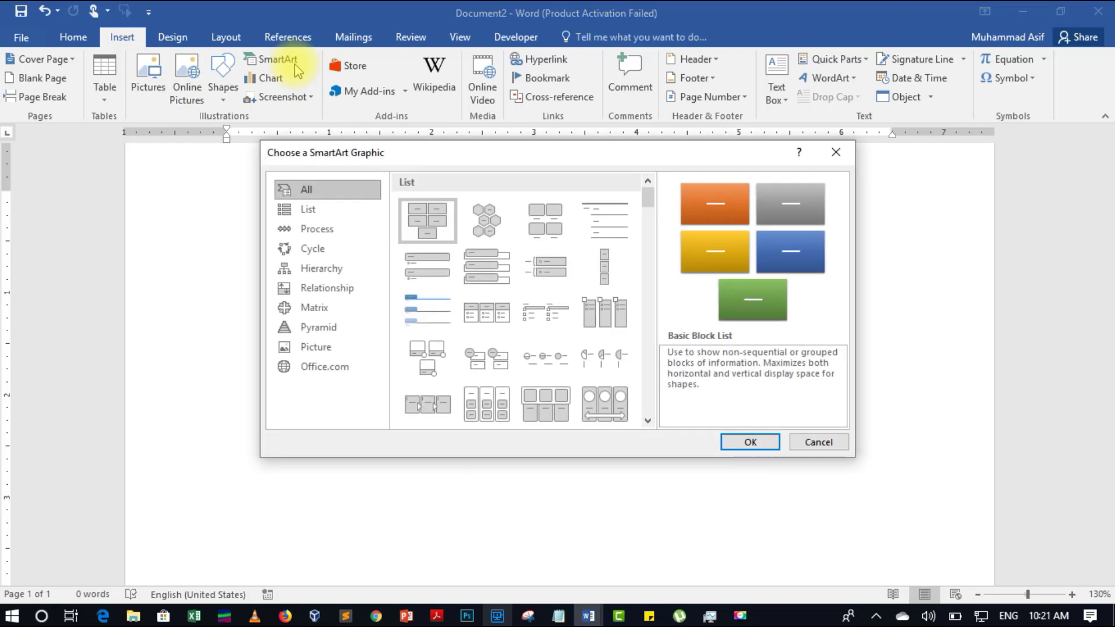
click(467, 265)
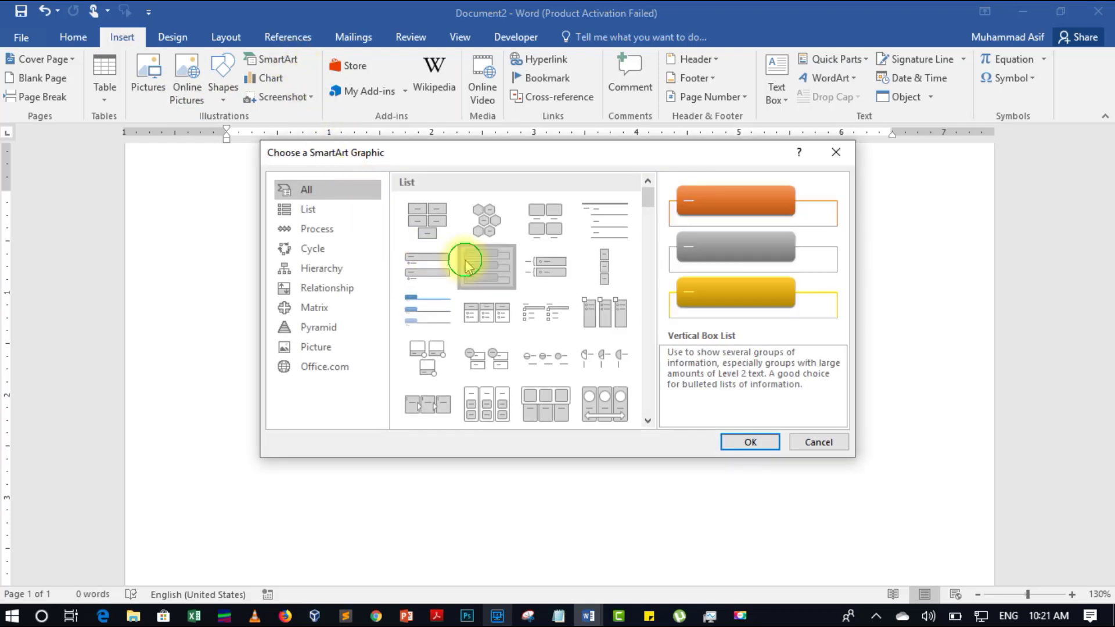
click(751, 443)
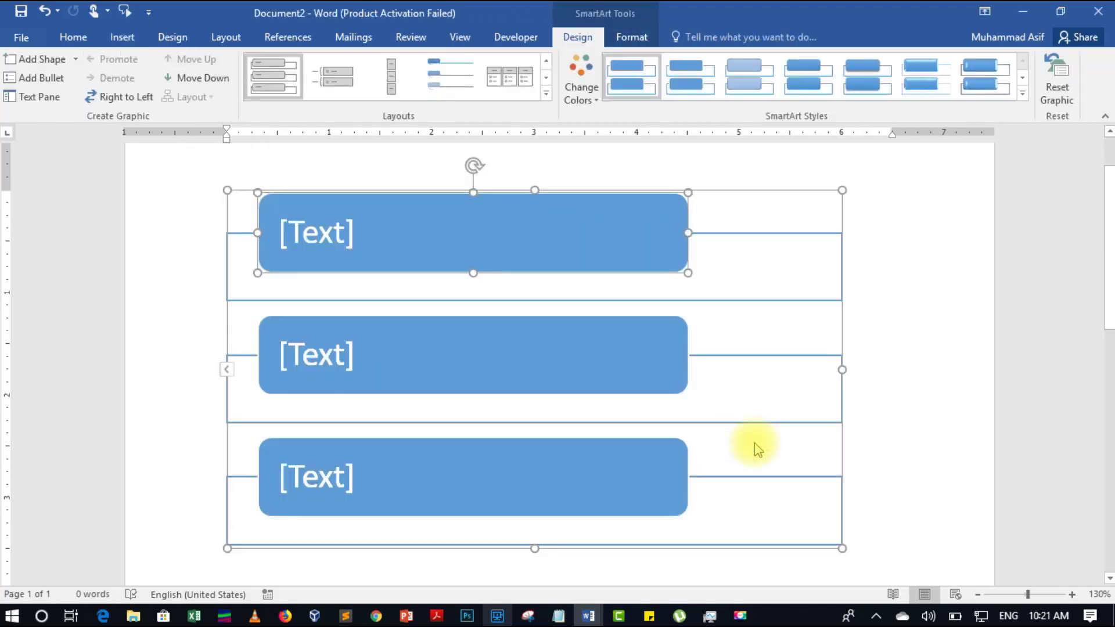
click(325, 235)
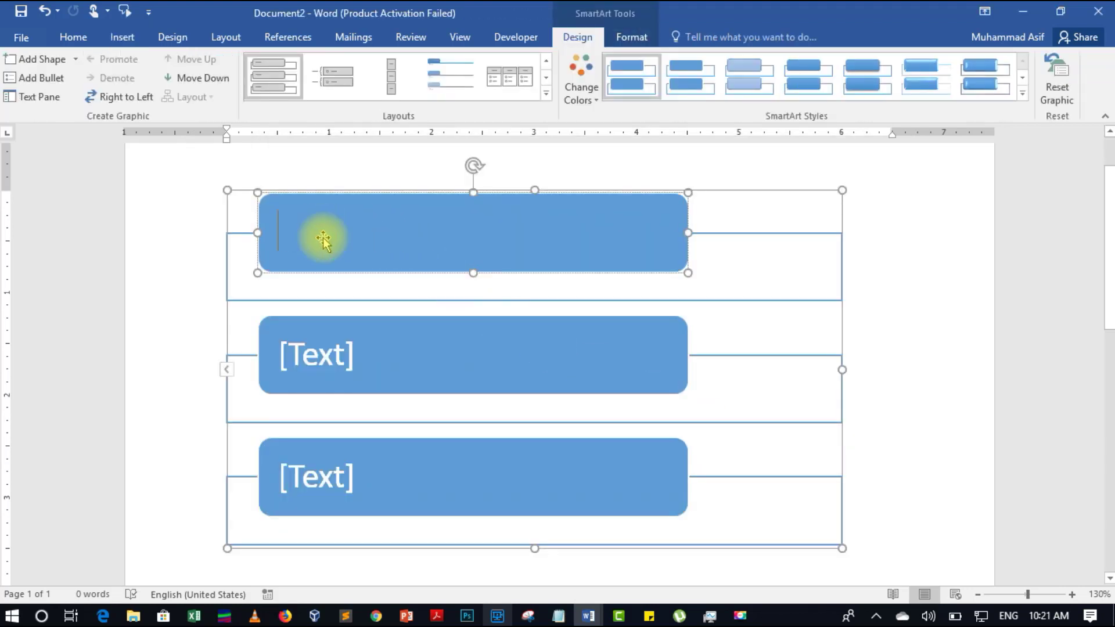
click(340, 366)
click(324, 487)
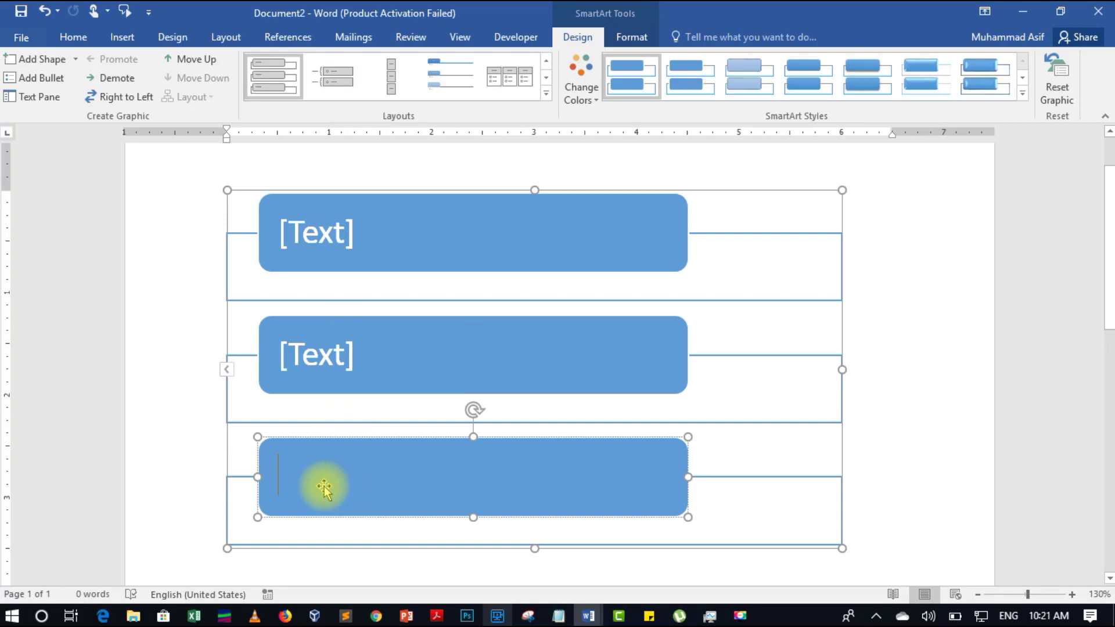
key(ctrl+1)
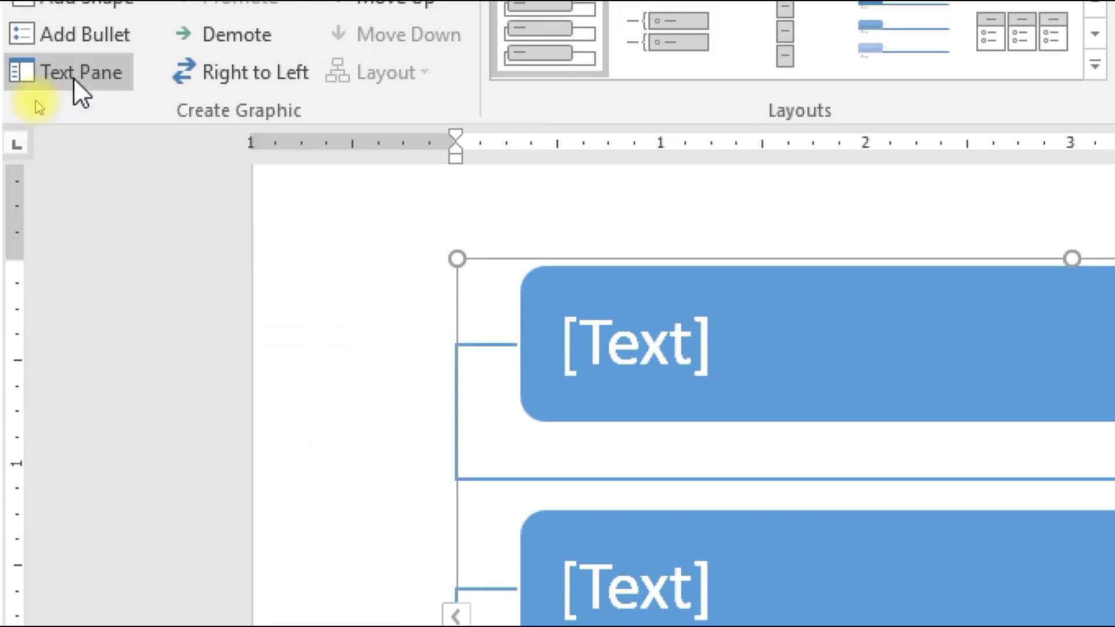
key(ctrl+1)
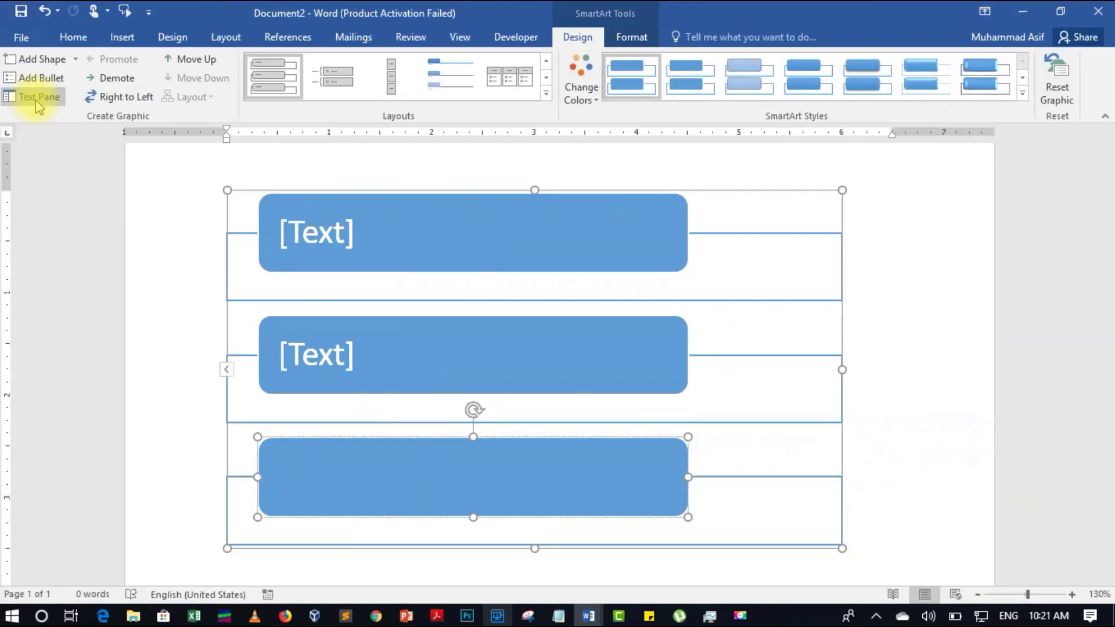
Replace all placeholder entries in the SmartArt's Text Pane with the cut two-level list, close the pane and deselect the graphic.
click(73, 81)
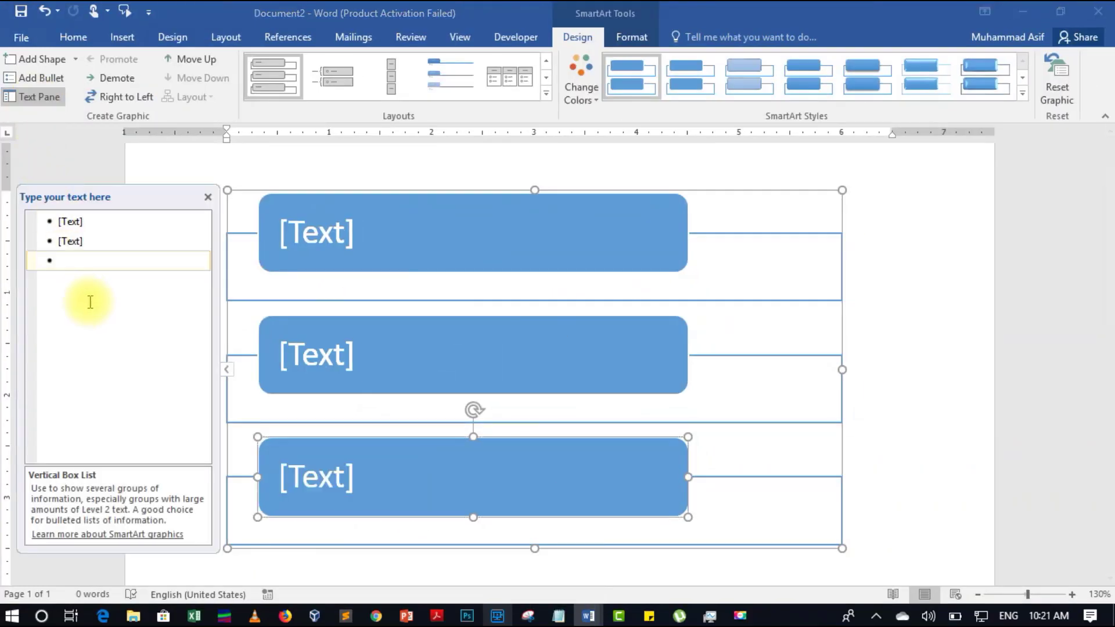
click(70, 259)
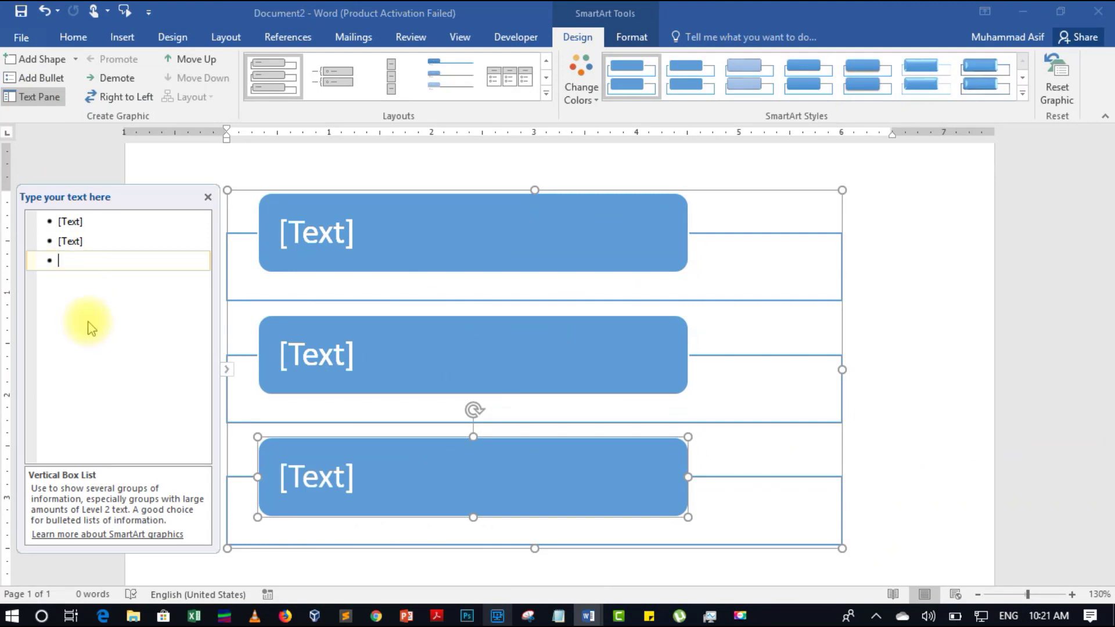
key(ctrl+a)
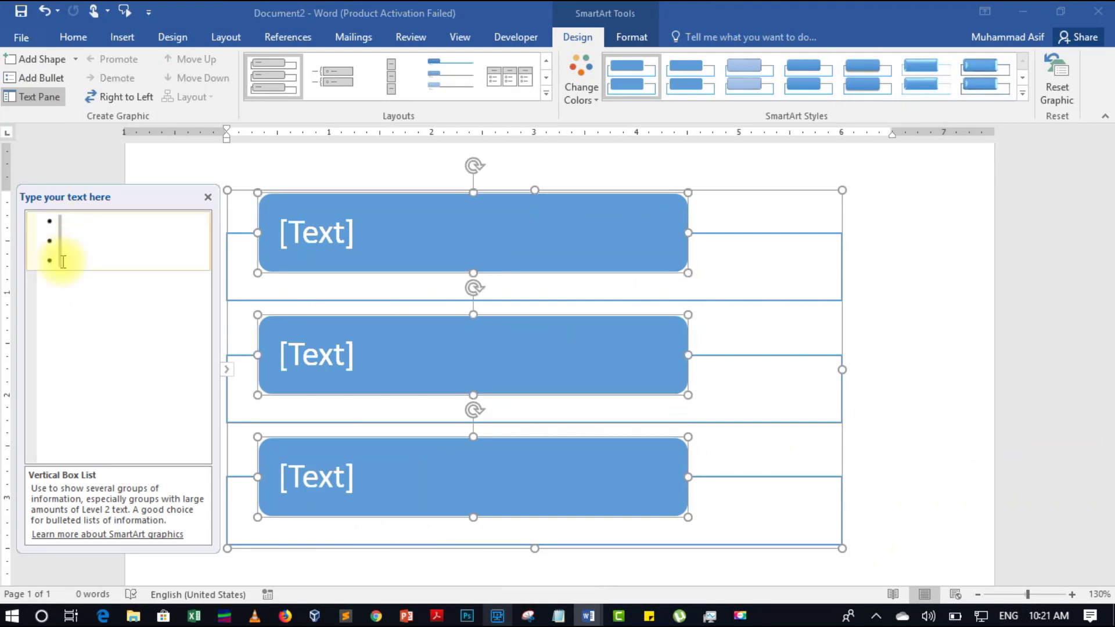
text(Data Raw Facts and Figure Information Processed form of data IPC Input,processing,output,)
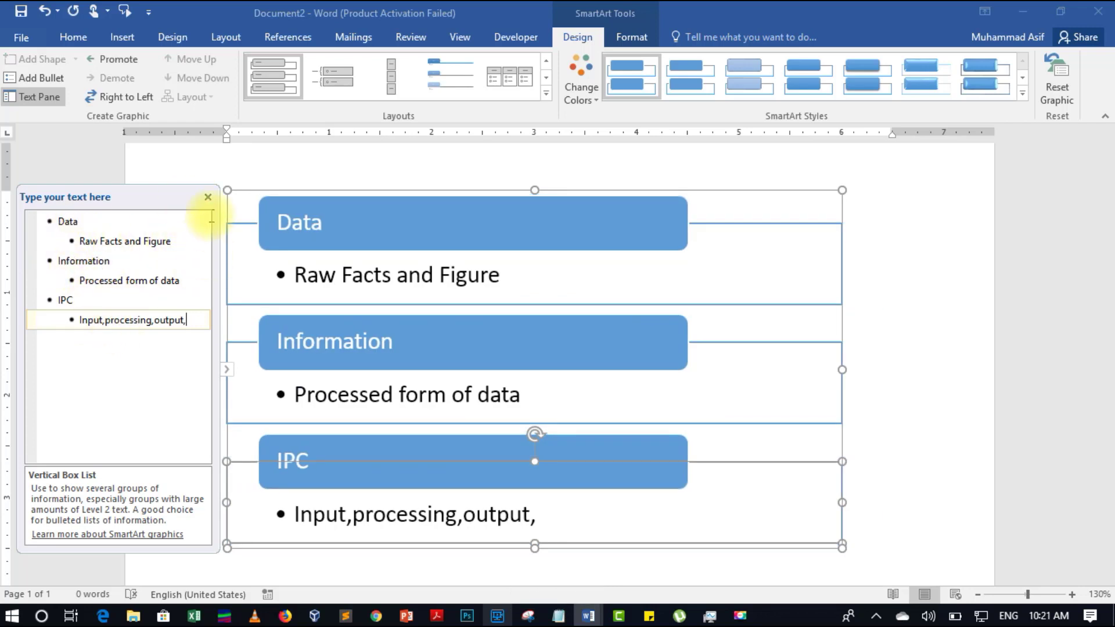
click(208, 198)
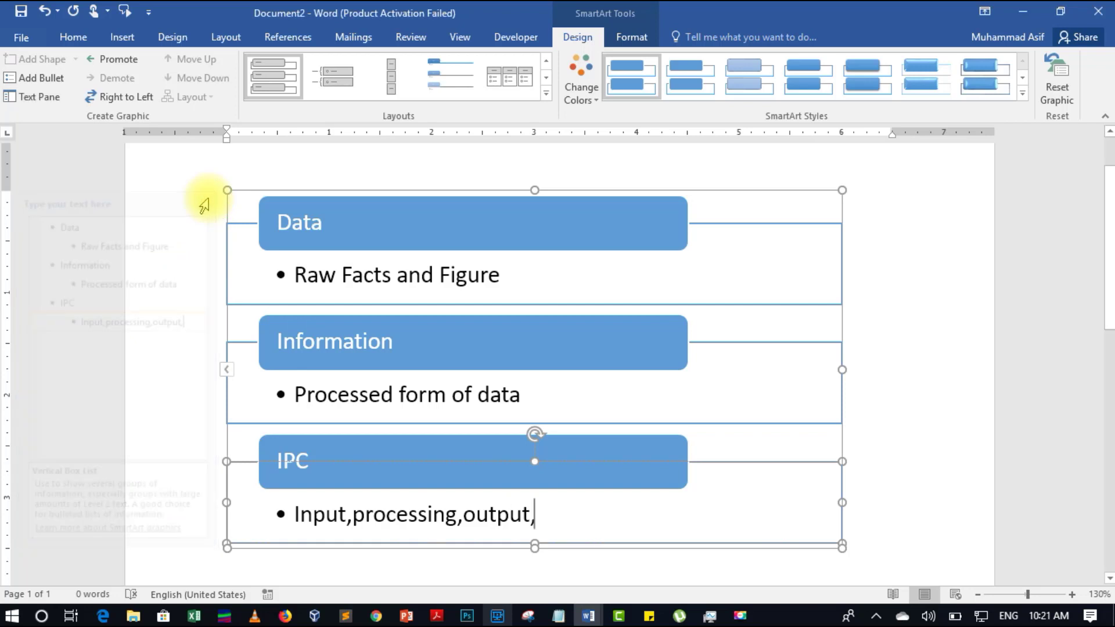
click(946, 320)
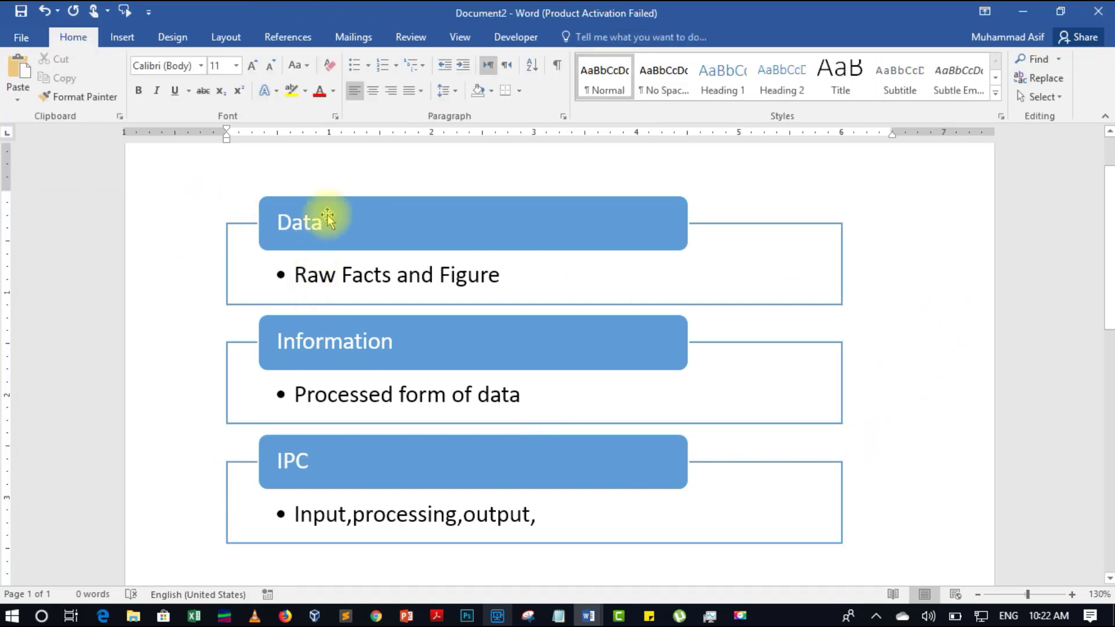